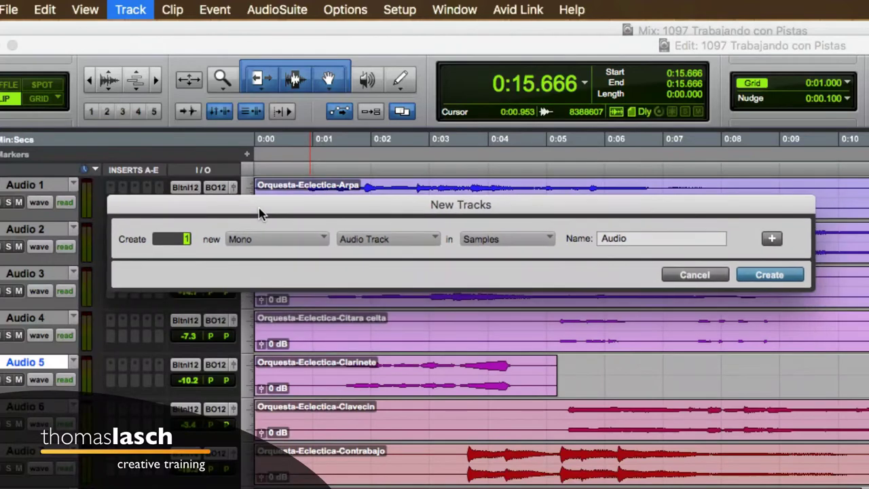
Set up one new MIDI track and one new mono instrument track, and check the MIDI track's timebase options
click(355, 239)
click(375, 299)
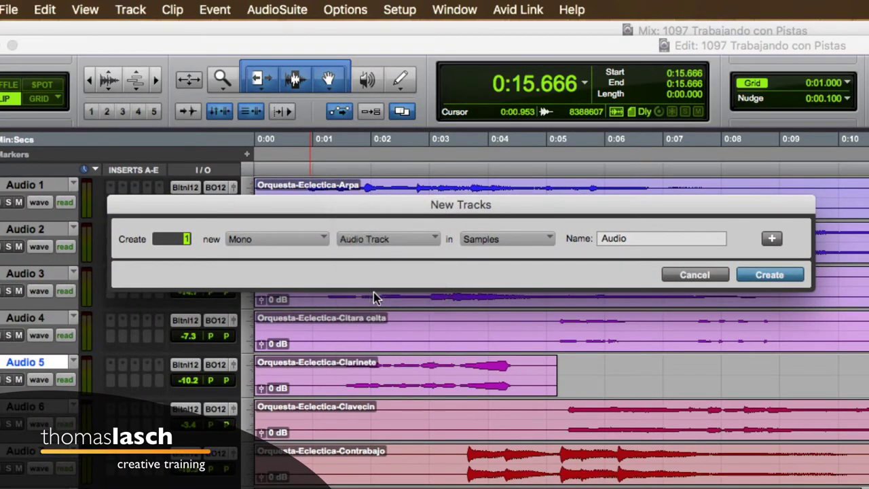
click(769, 238)
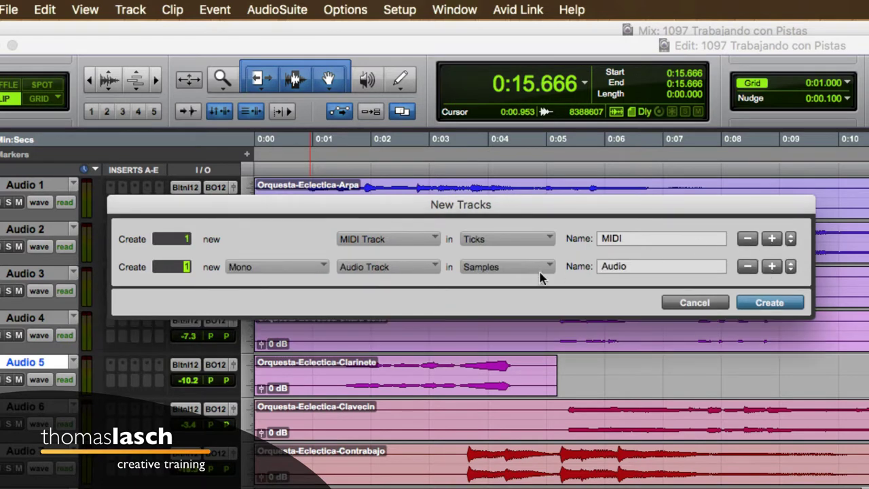
click(402, 267)
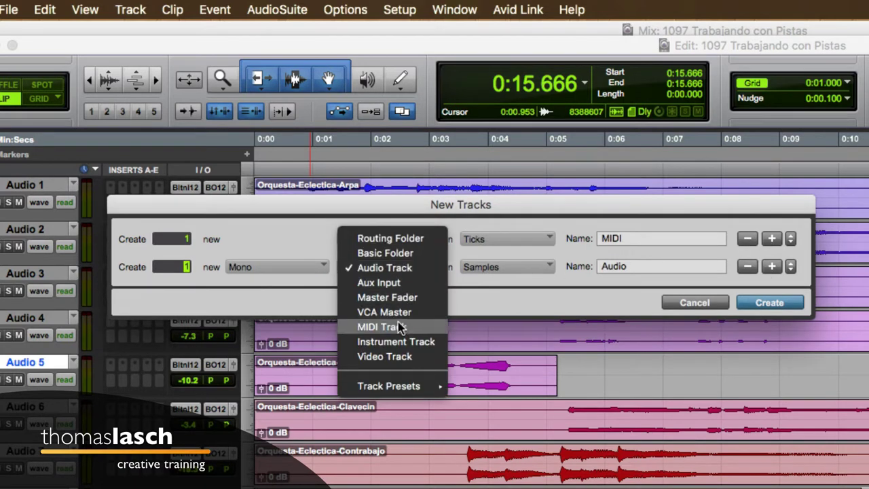
click(408, 341)
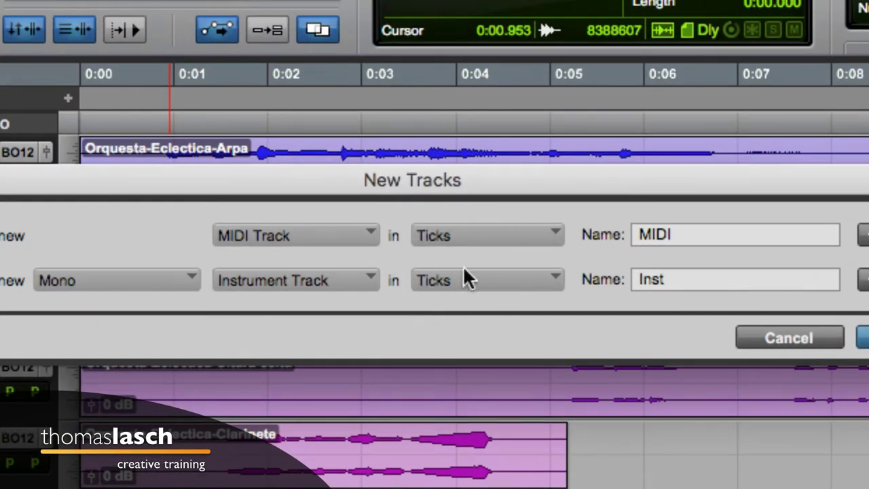
click(482, 235)
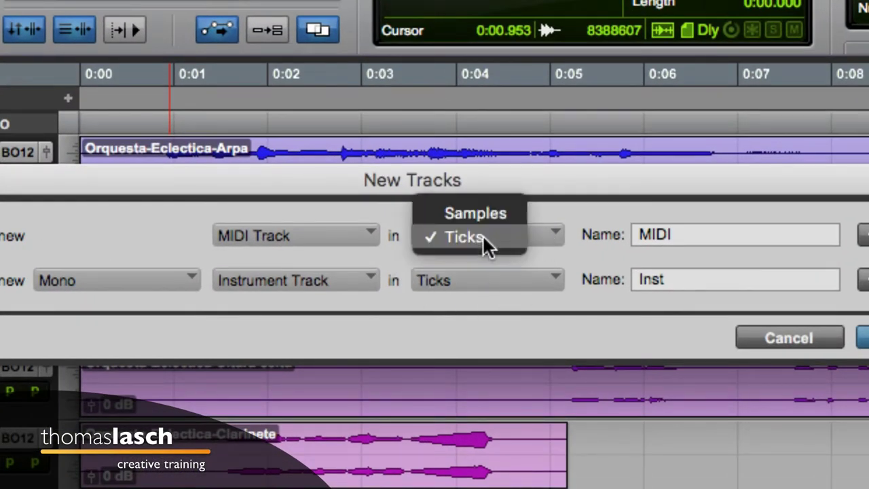
click(552, 204)
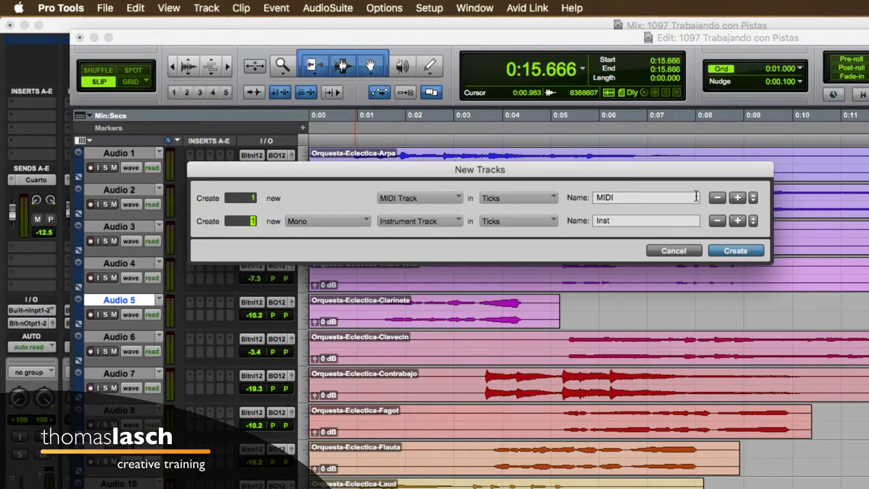
Change the two new track entries to an audio track and an aux input
click(422, 198)
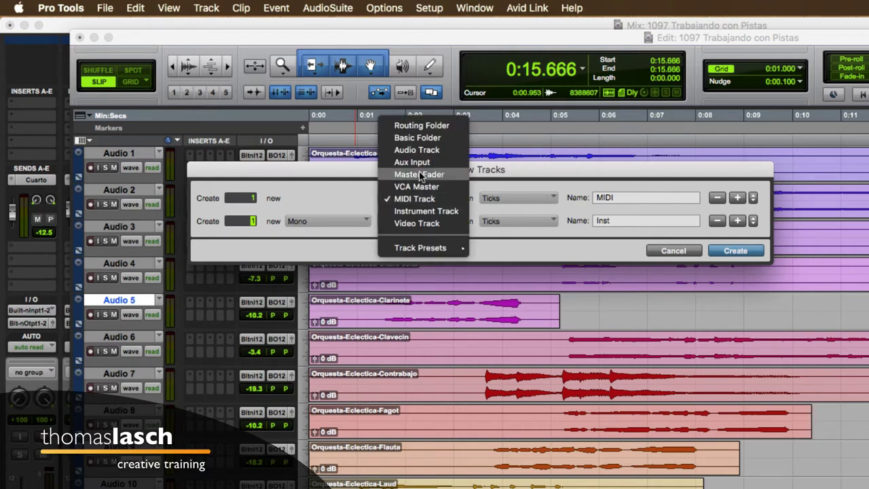
click(421, 150)
click(440, 222)
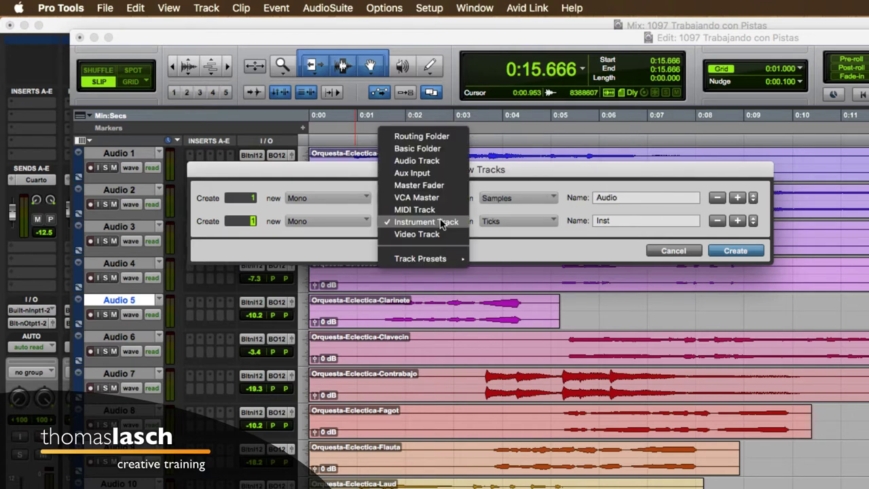
click(431, 173)
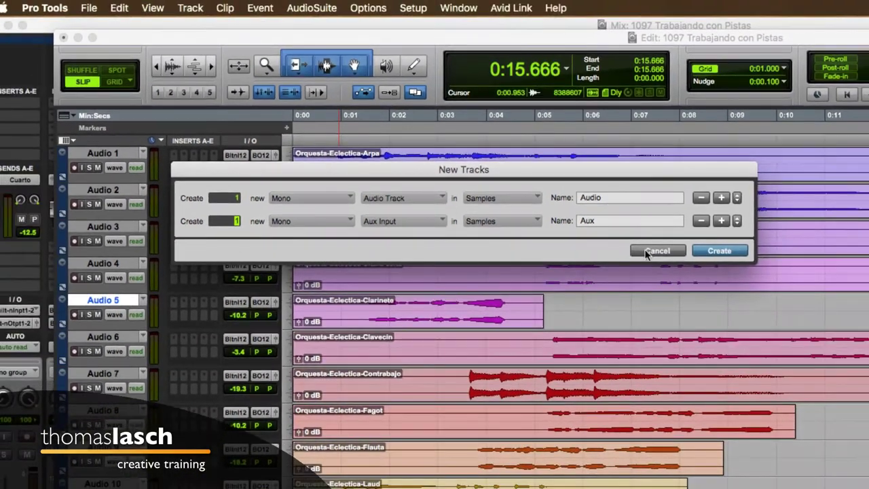
Set the two new track entries to a MIDI track and a mono instrument track in Ticks, and create them
click(436, 198)
click(426, 248)
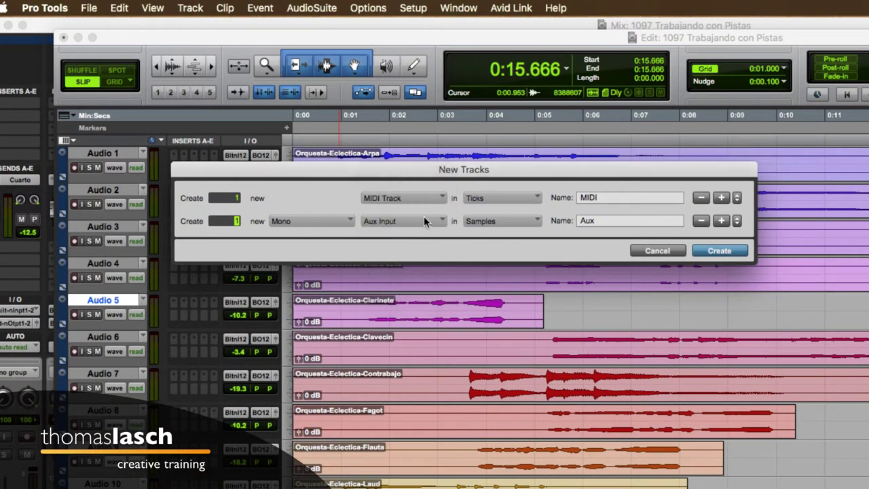
click(424, 220)
click(421, 271)
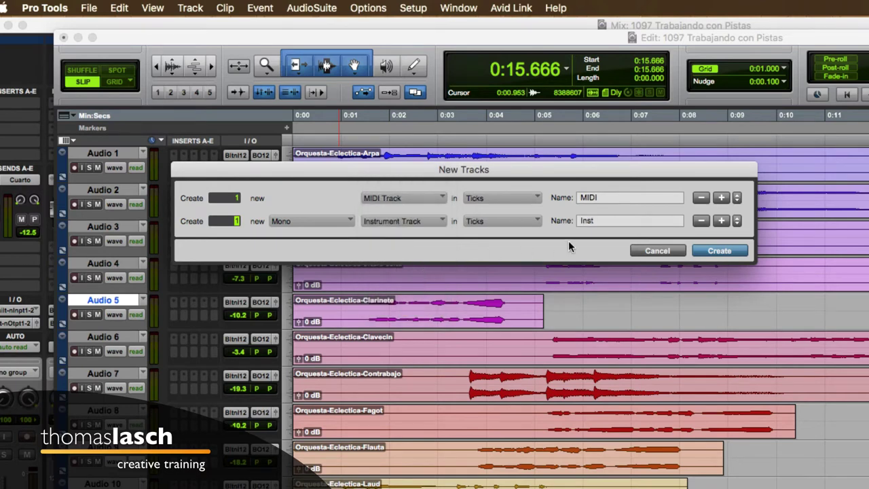
click(720, 251)
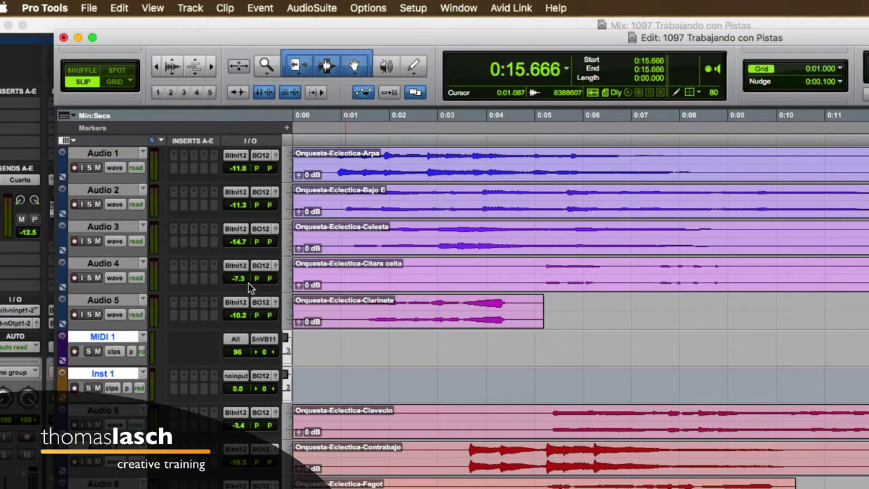
Set the height of all tracks to medium
click(291, 311)
click(302, 328)
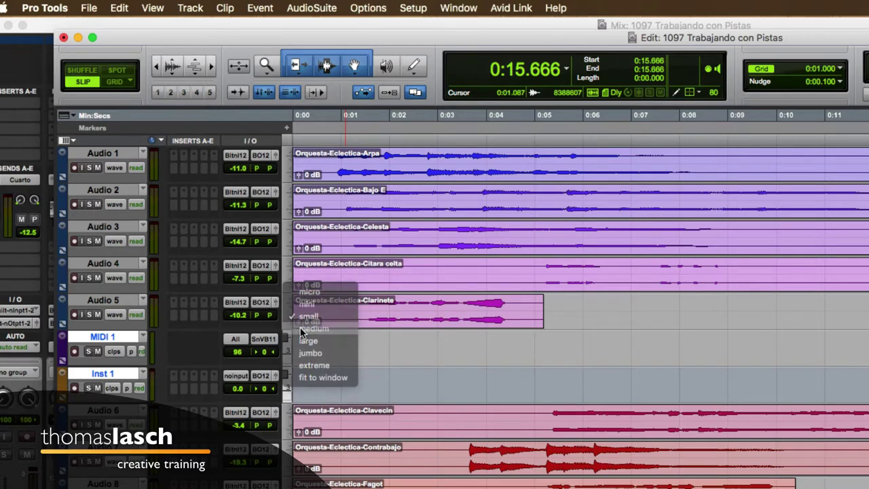
scroll(262, 305, down, 5)
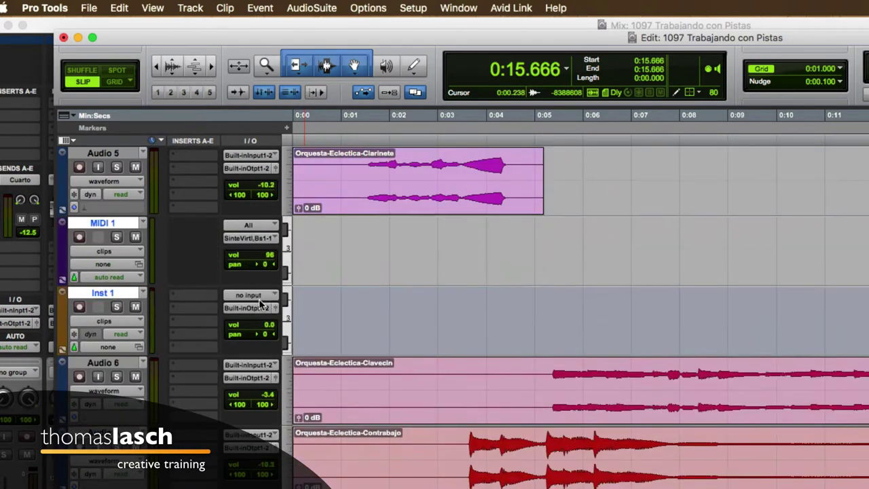
Examine the timebase selectors of the audio, MIDI and instrument tracks, including the options available for Audio 4
scroll(260, 304, down, 2)
scroll(260, 305, up, 4)
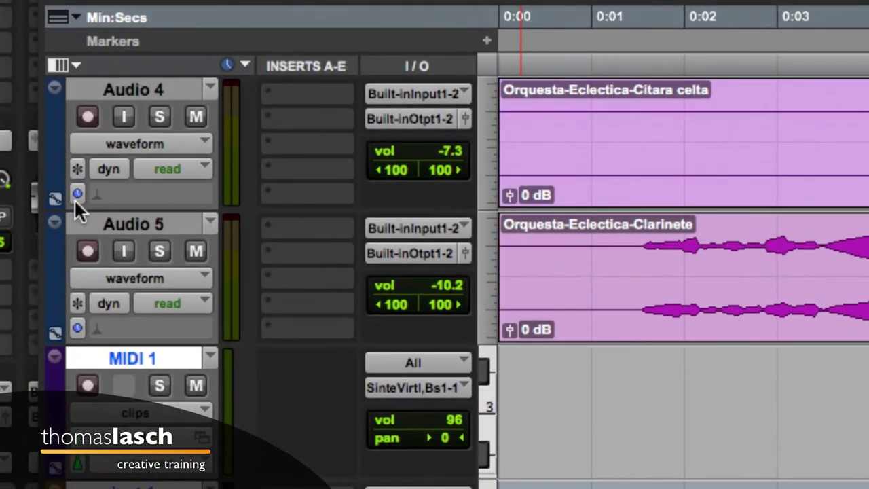
click(77, 195)
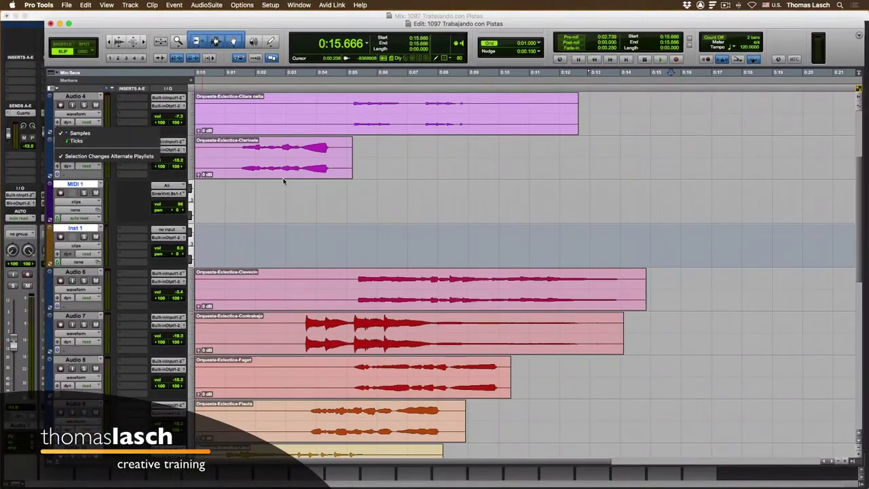
click(284, 181)
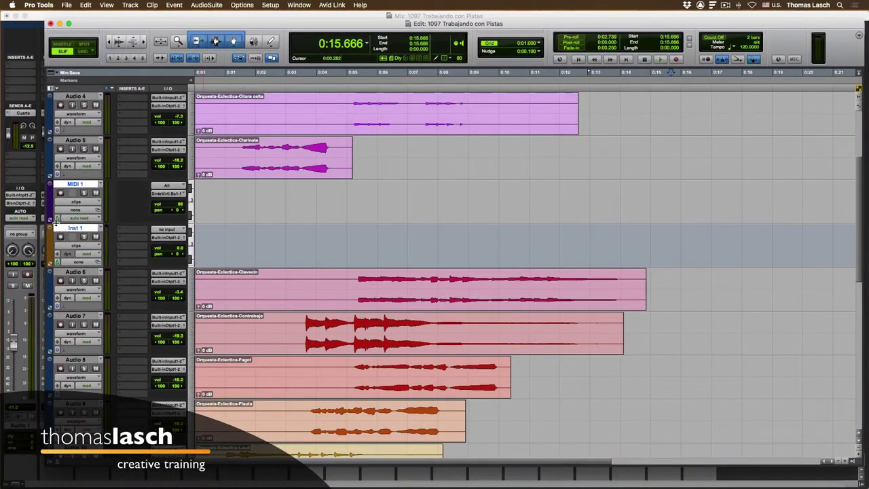
scroll(56, 222, down, 3)
scroll(59, 221, up, 6)
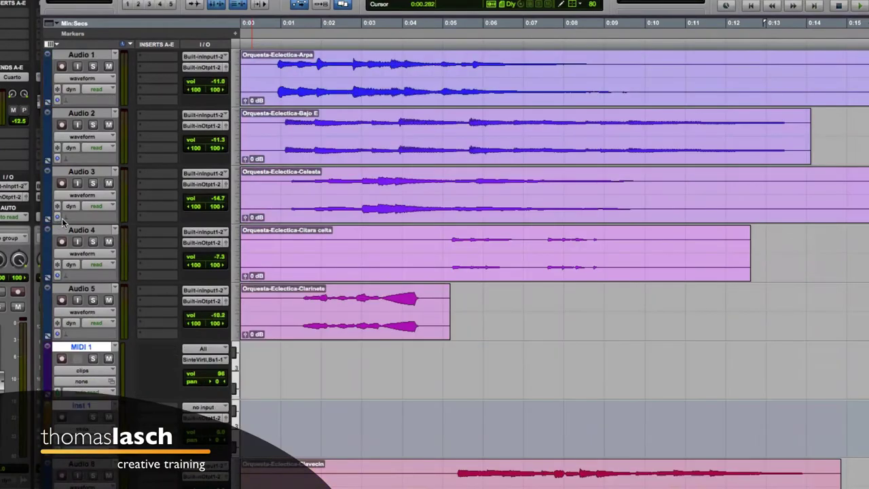
scroll(59, 222, down, 5)
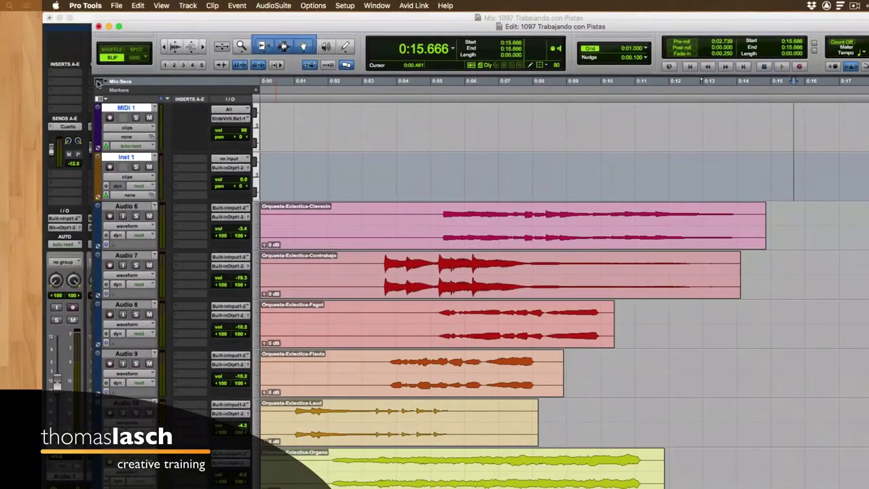
Show the Bars|Beats ruler above the Min:Secs ruler
click(99, 81)
click(98, 100)
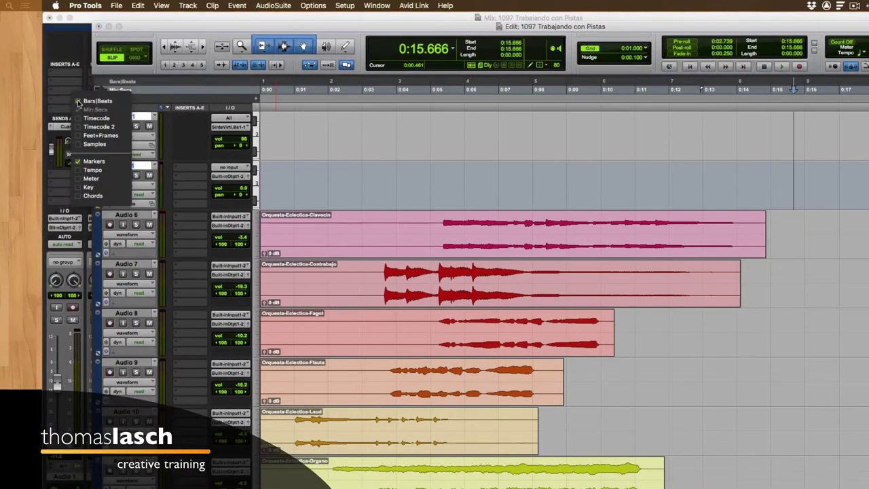
click(126, 82)
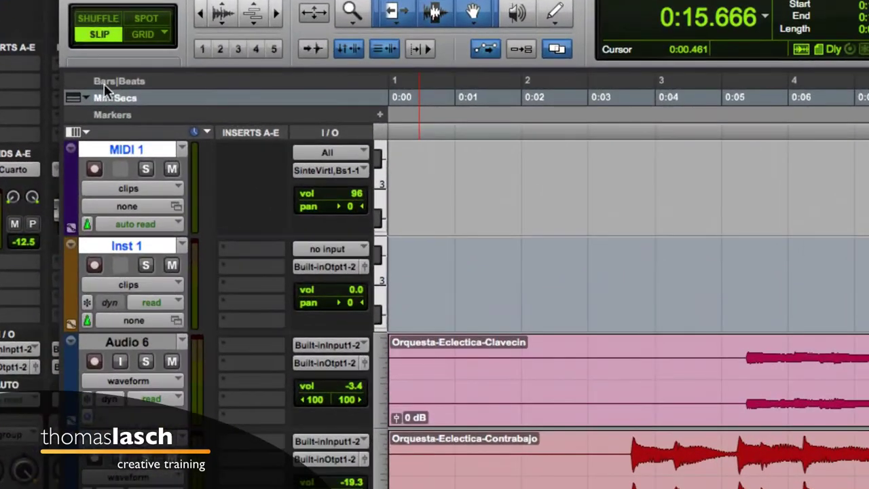
Switch the MIDI 1 track's timebase to Samples and back to Ticks
click(87, 224)
click(109, 206)
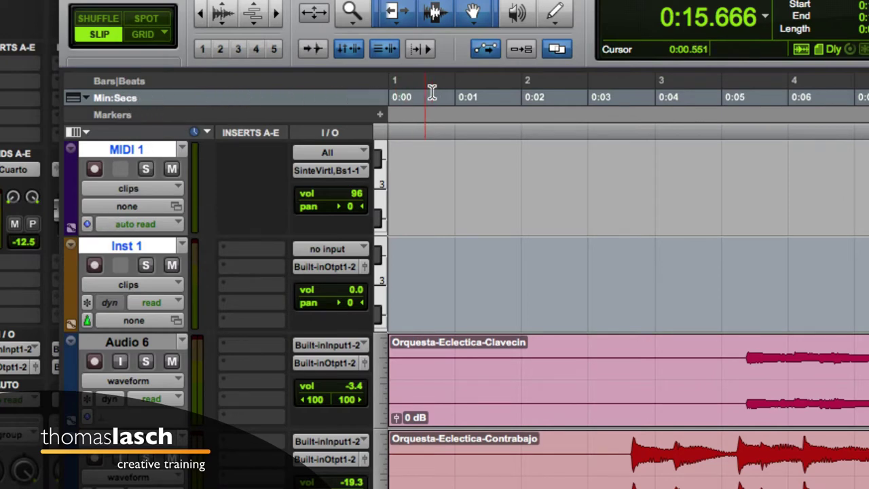
click(87, 224)
click(96, 242)
Make Bars|Beats the main time ruler
click(122, 81)
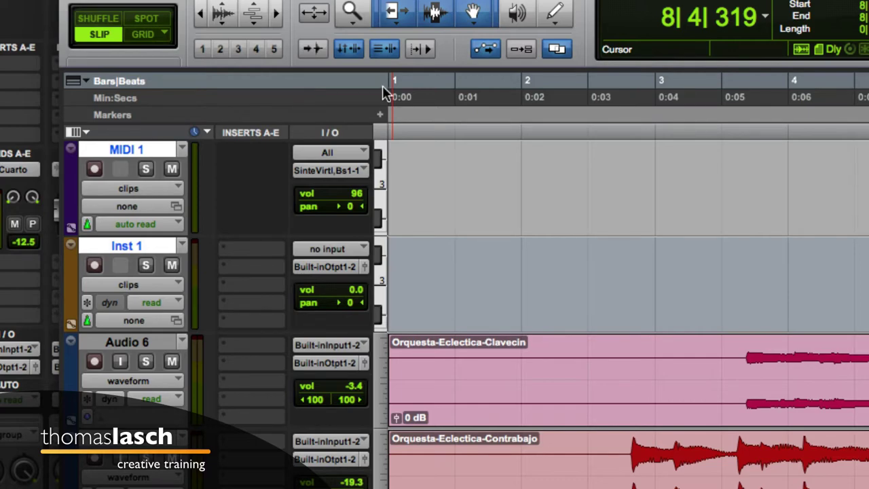
click(551, 153)
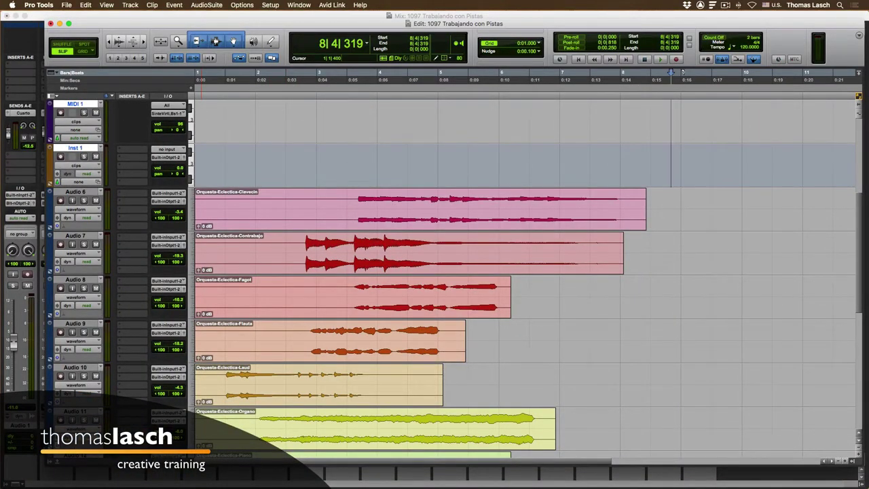
Delete the selected MIDI 1 and Inst 1 tracks
right_click(76, 149)
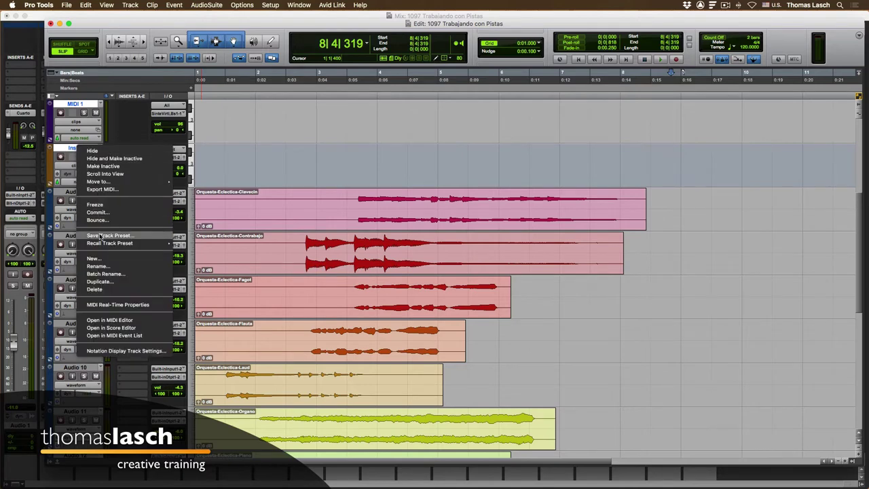
click(95, 289)
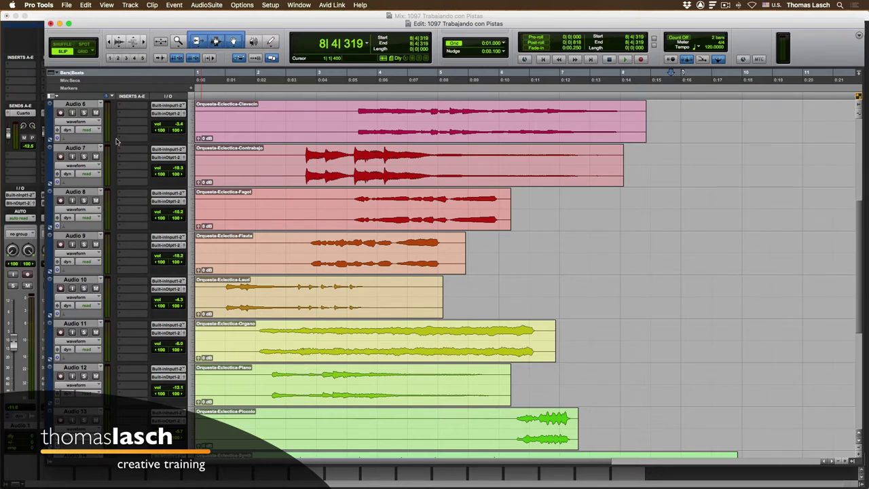
scroll(117, 142, up, 5)
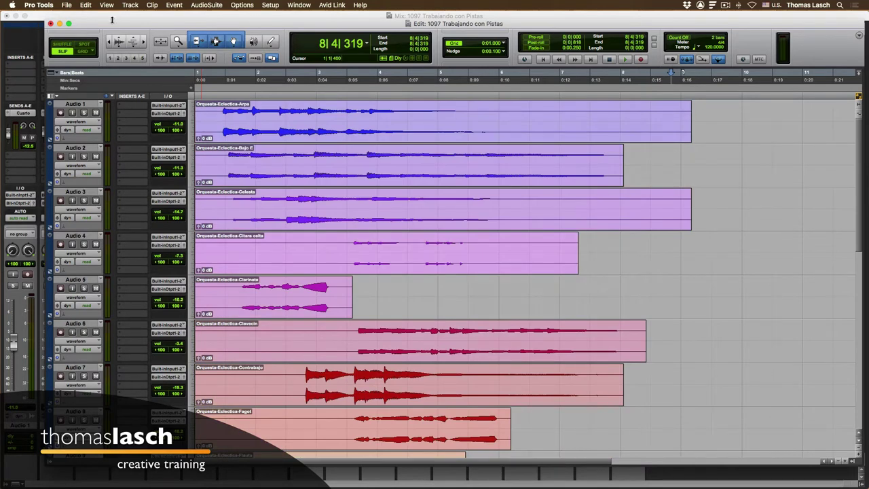
Move the Edit window aside and shorten it to uncover the Mix window's channel strips and track names
drag(108, 24, 287, 22)
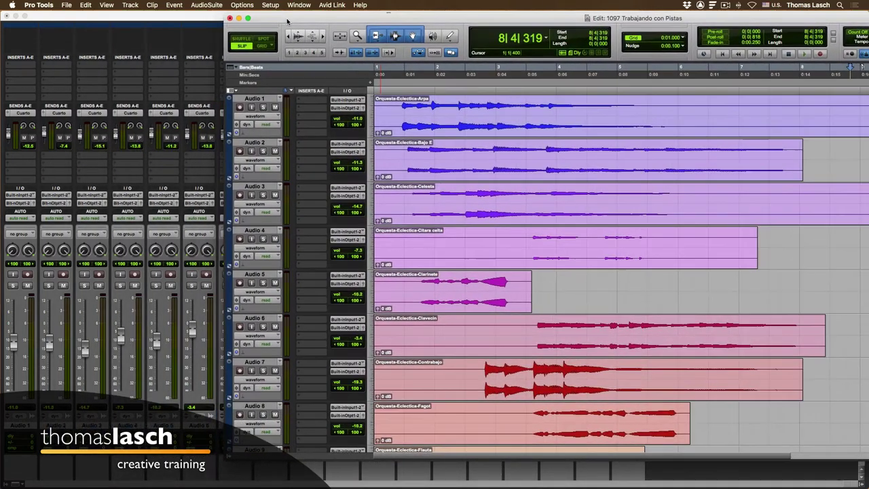
scroll(162, 194, down, 1)
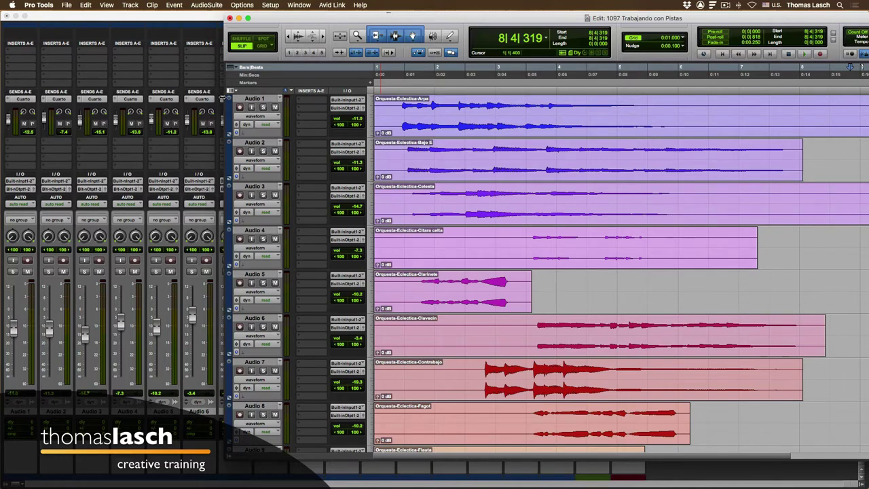
scroll(158, 206, up, 2)
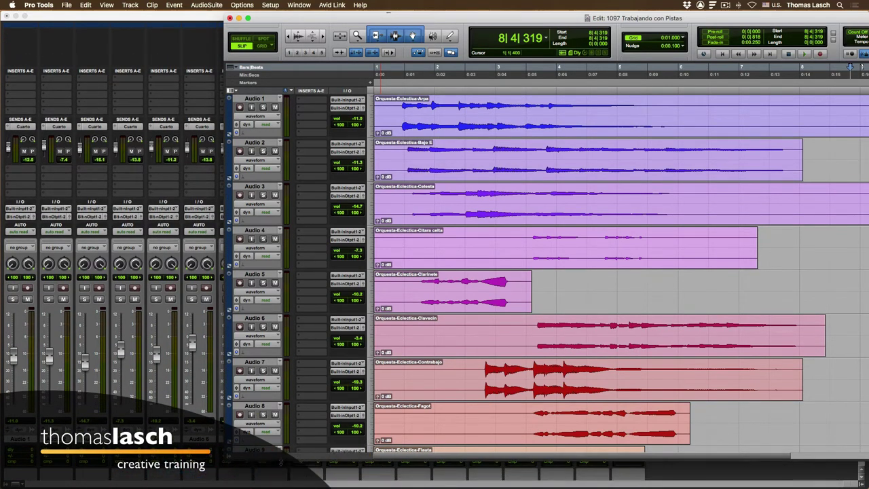
drag(281, 462, 278, 425)
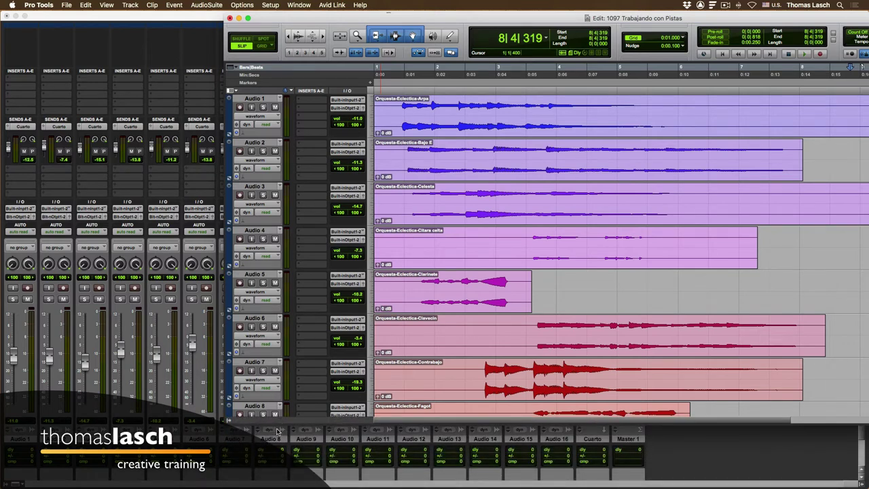
Select individual tracks in turn in the Edit window: Audio 2, 4, 6, 7, 5 and Audio 4 again
click(254, 143)
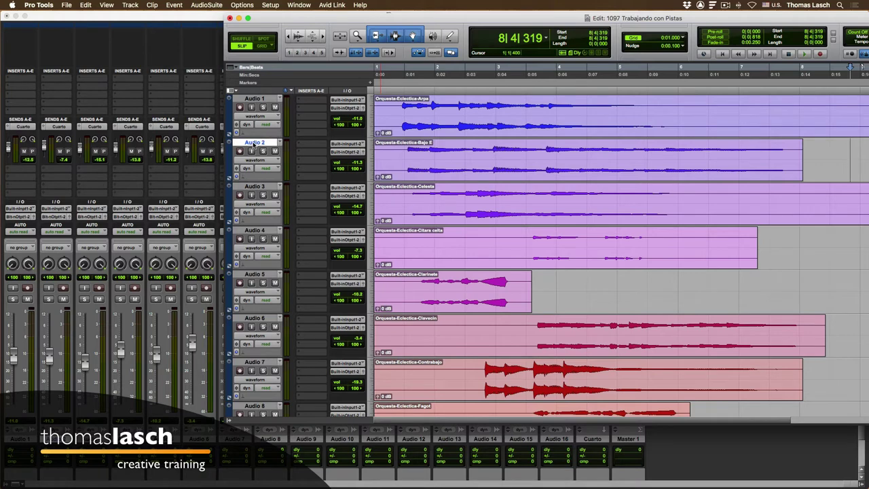
click(254, 231)
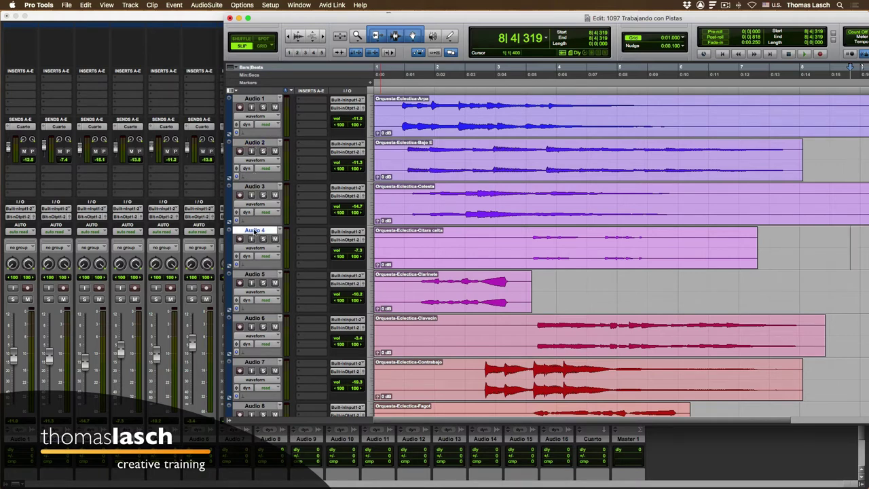
click(254, 318)
click(254, 362)
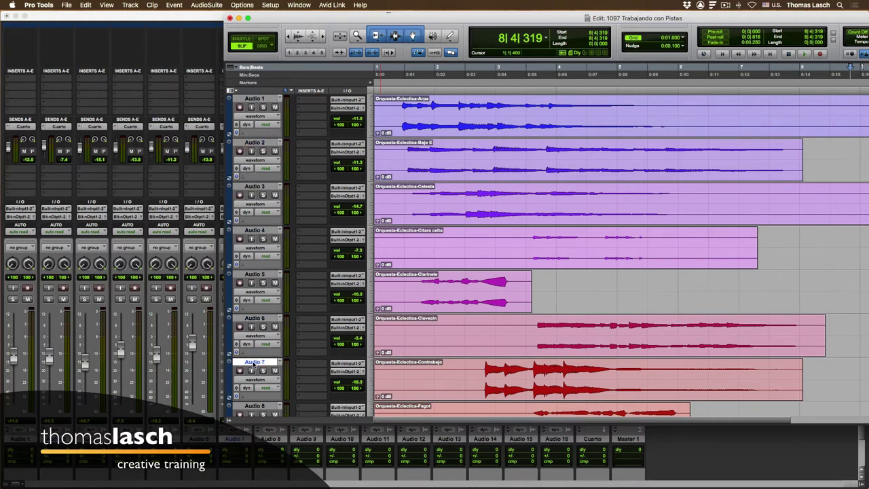
click(254, 277)
click(254, 231)
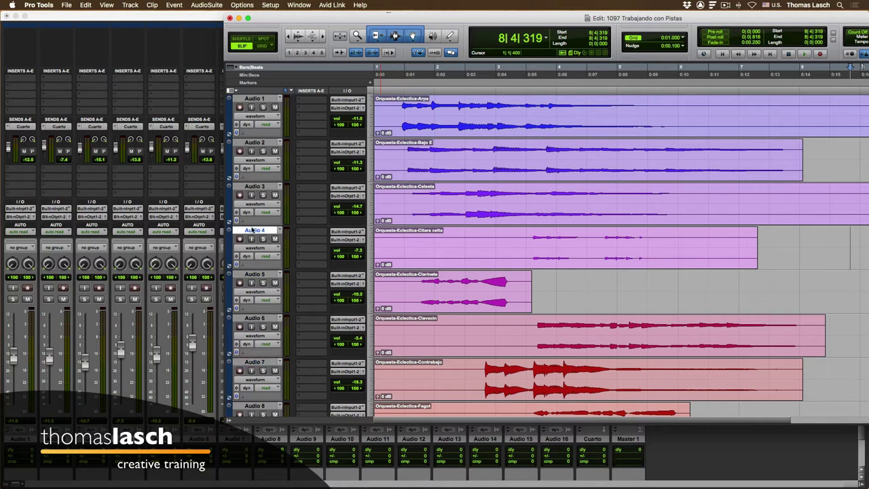
Select Audio 3, show the Tracks list and select individual tracks there in turn: Audio 4, 6, 10, 12 and 6 again
click(256, 187)
click(232, 421)
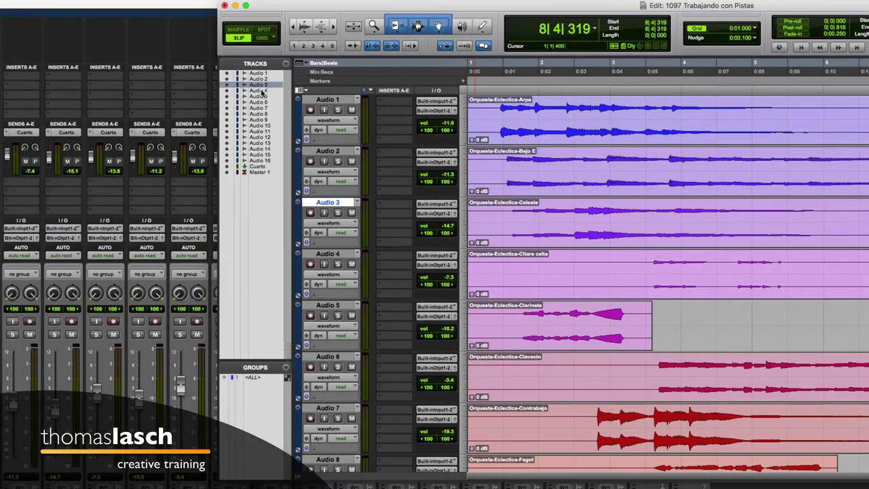
click(261, 91)
click(258, 102)
click(258, 130)
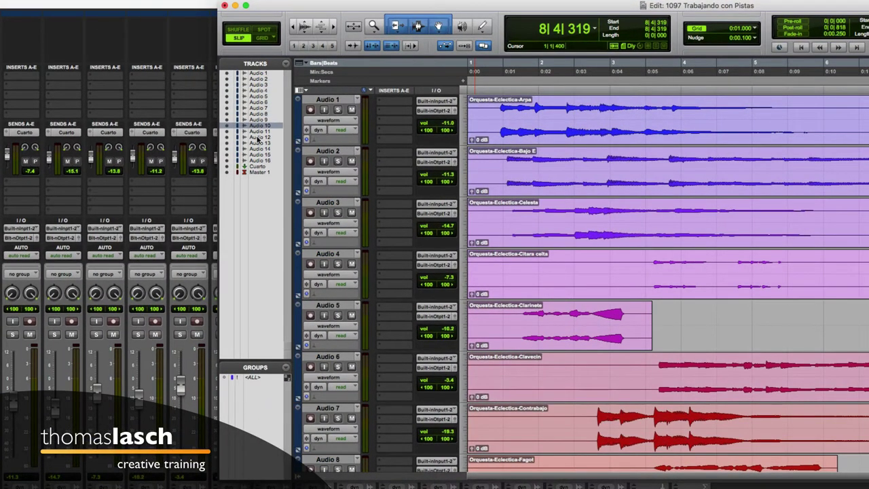
click(258, 137)
click(257, 102)
Select the non-adjacent tracks Audio 3, 7, 11 and 5 together in the Tracks list
click(258, 84)
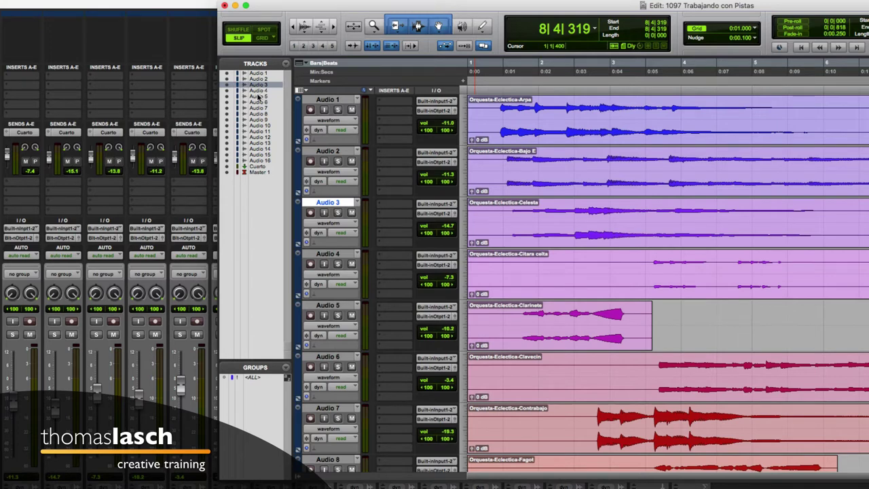
super+click(258, 108)
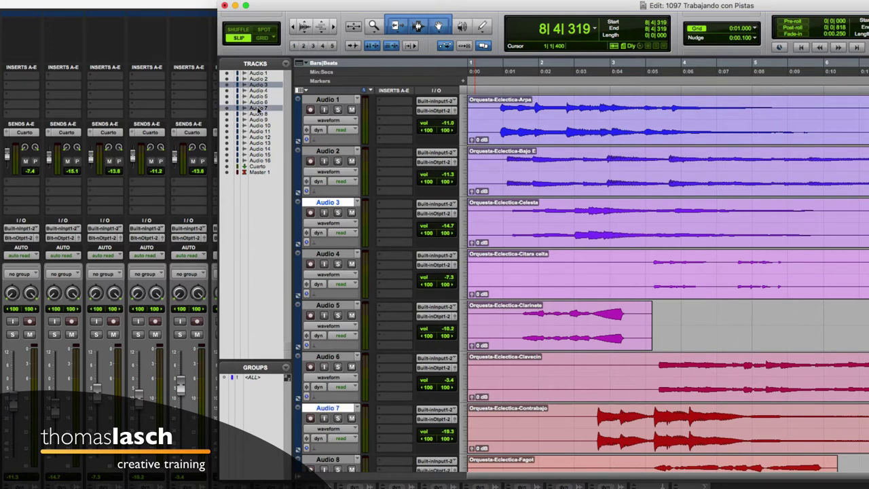
super+click(258, 131)
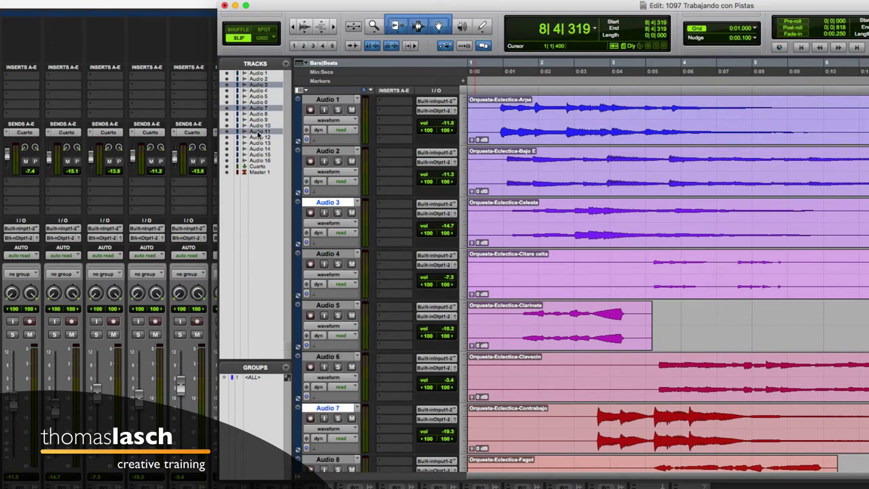
super+click(258, 96)
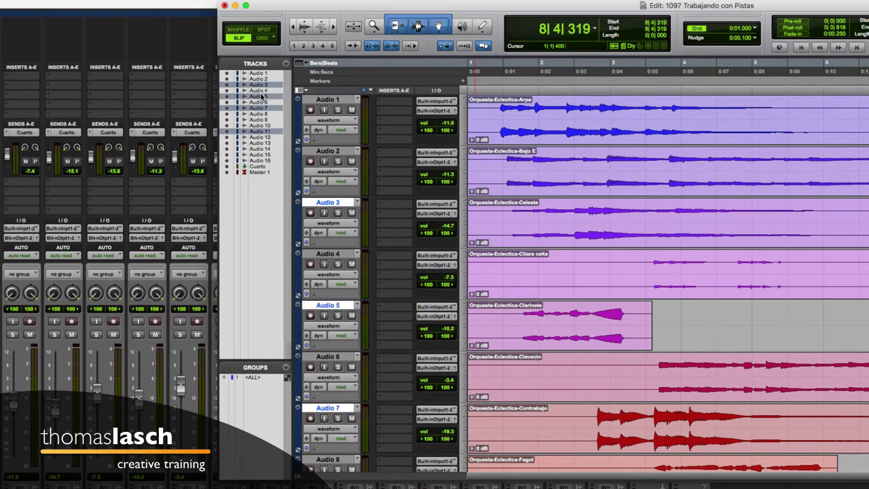
Remove Audio 5 from the selection, toggle Audio 4 in and out of it, and toggle Audio 7 out and back in
super+click(262, 97)
super+click(262, 91)
super+click(262, 91)
super+click(263, 109)
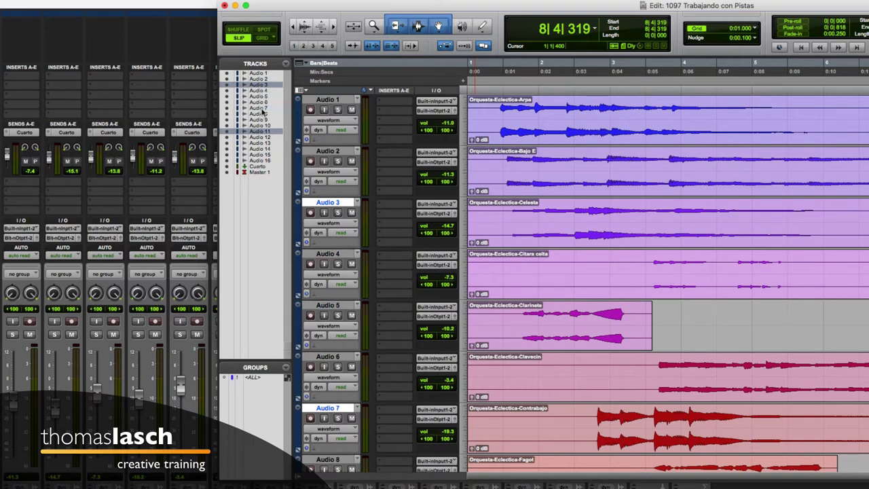
super+click(262, 109)
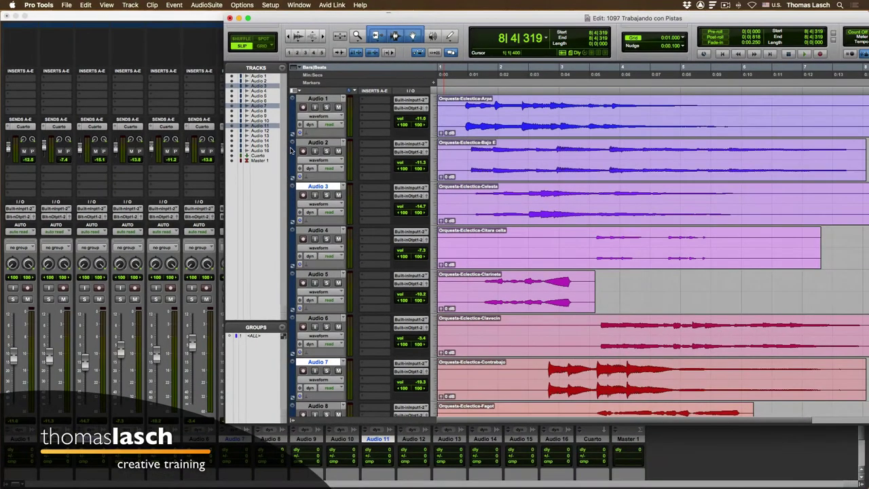
Replace the selection with Audio 2, 4 and 5 together, using their track names in the Edit window
click(317, 143)
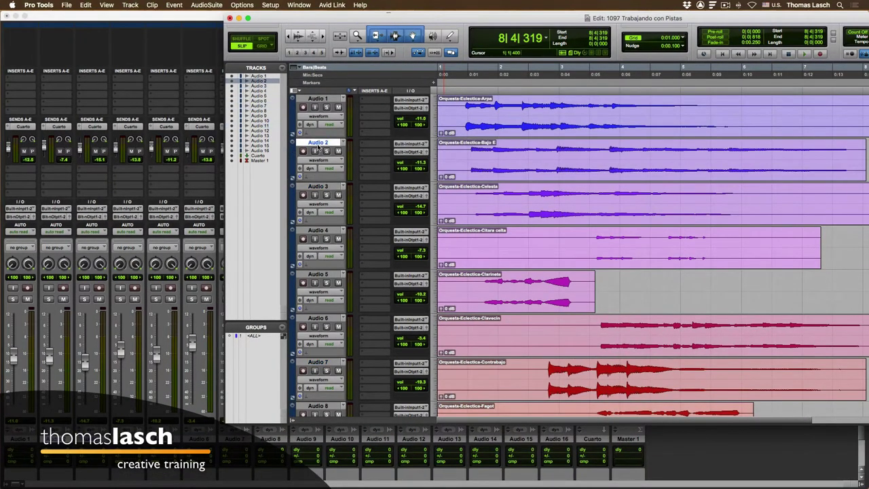
super+click(323, 230)
super+click(331, 274)
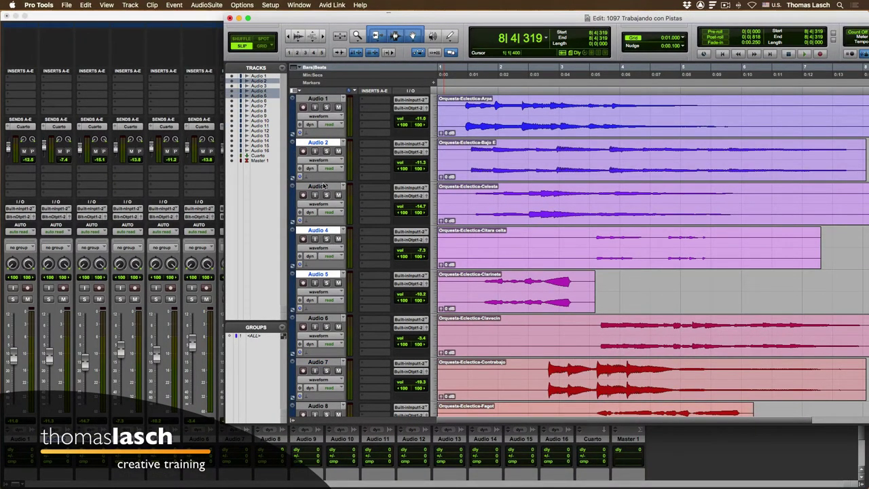
Toggle Audio 1 in and out of the selection and deselect Audio 2, 4 and 5 individually
super+click(327, 100)
super+click(328, 100)
super+click(329, 144)
super+click(329, 231)
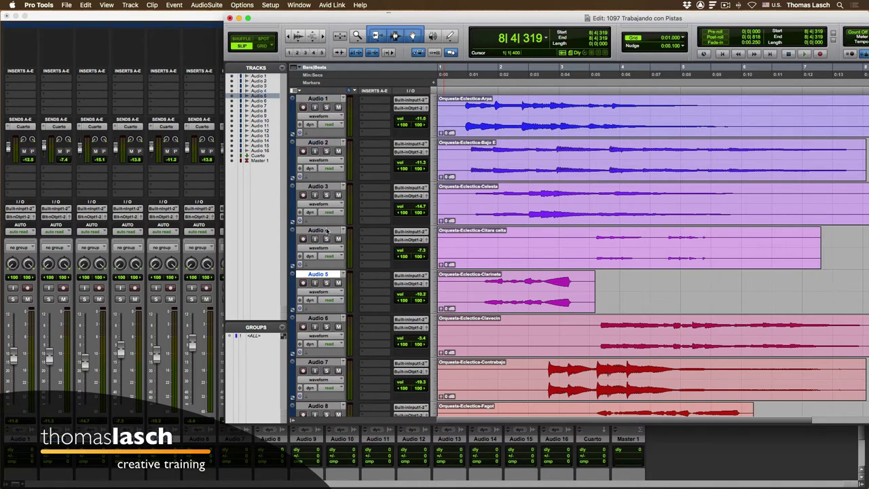
super+click(331, 277)
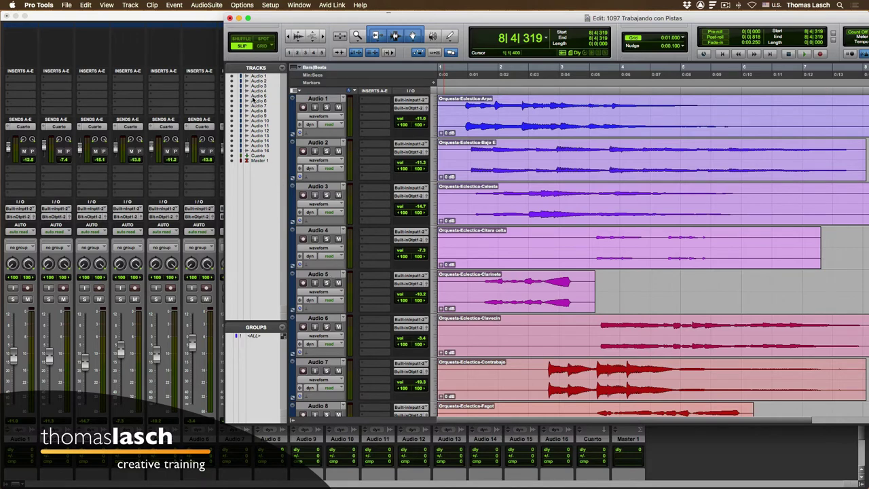
Select contiguous track ranges in the Tracks list: Audio 3 through 9, and Audio 2 through 10
click(256, 86)
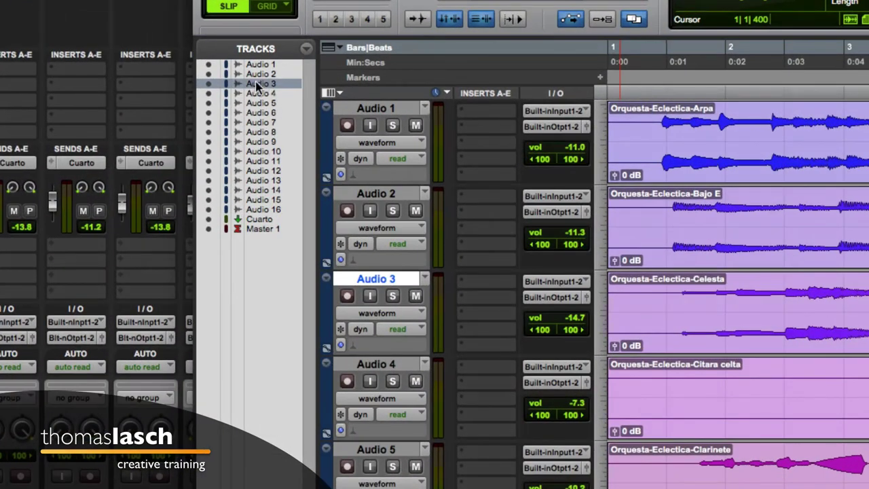
shift+click(261, 141)
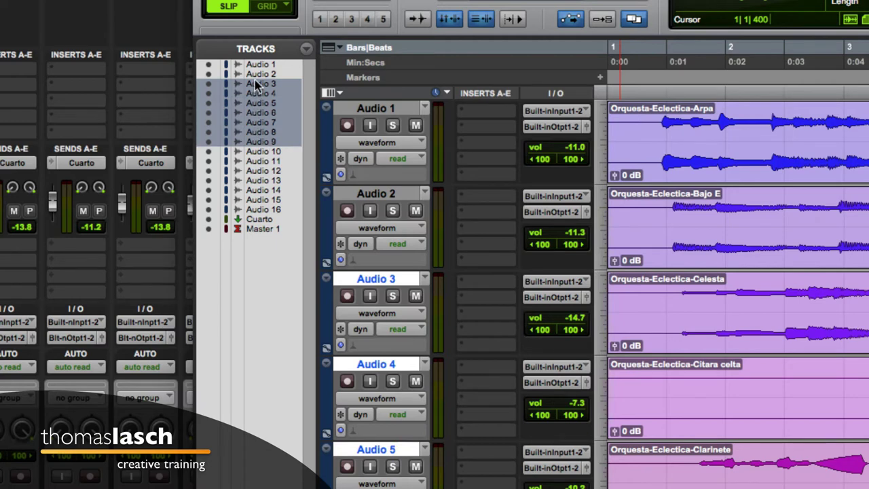
click(258, 74)
shift+click(262, 151)
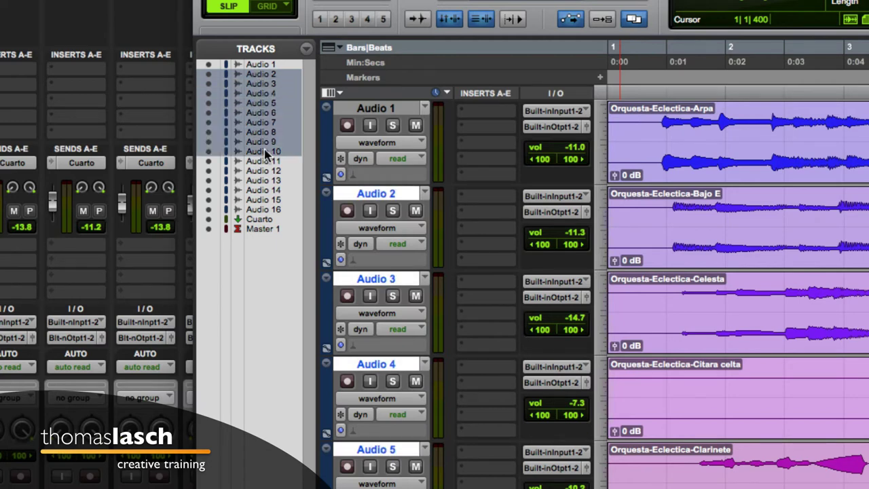
Select the range Audio 6 through Audio 11 in the Tracks list and check those tracks in the Edit window
click(263, 64)
click(265, 113)
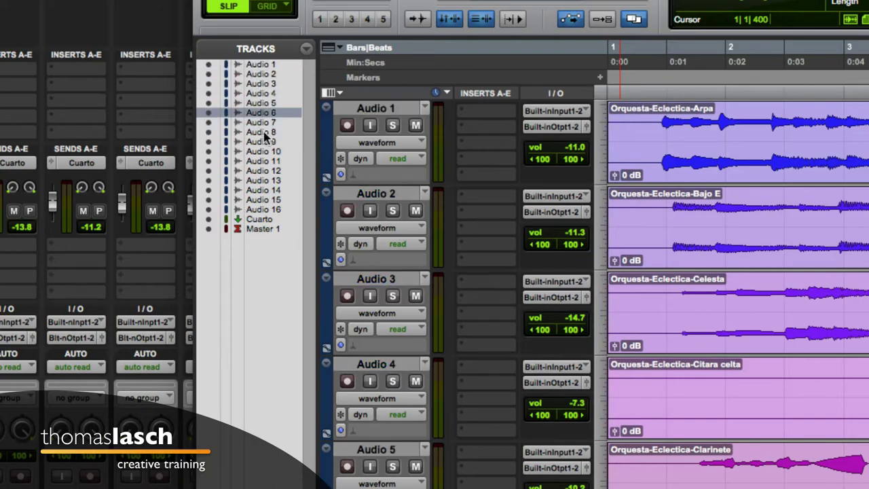
shift+click(263, 152)
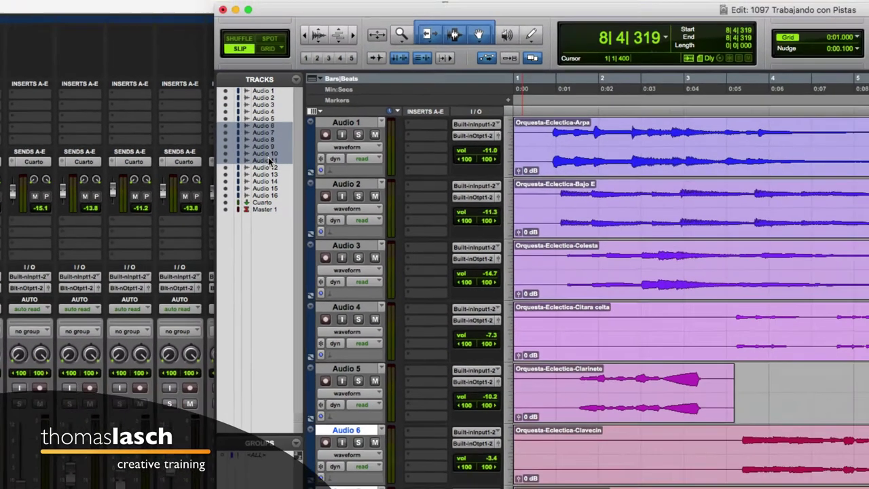
scroll(367, 314, down, 10)
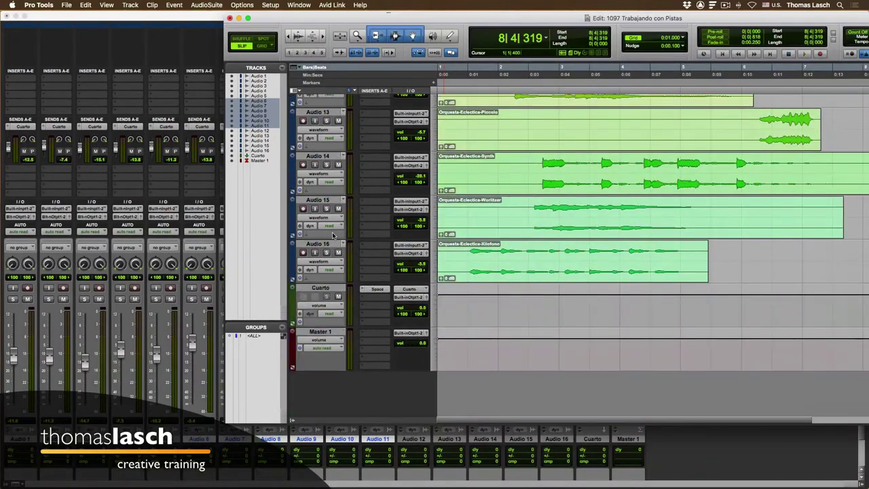
scroll(333, 234, up, 8)
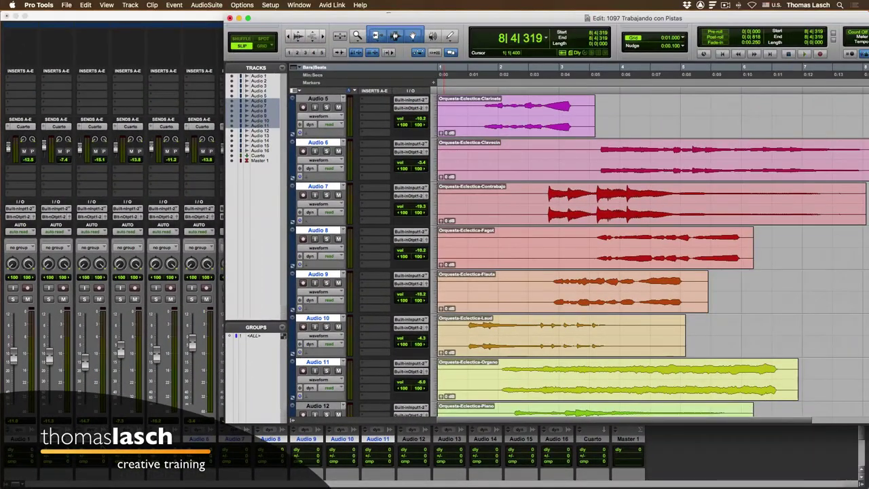
Select track ranges in turn in the Mix window: Audio 8 through 12, Audio 13 through Cuarto, and Audio 12 back to 9
alt+click(343, 439)
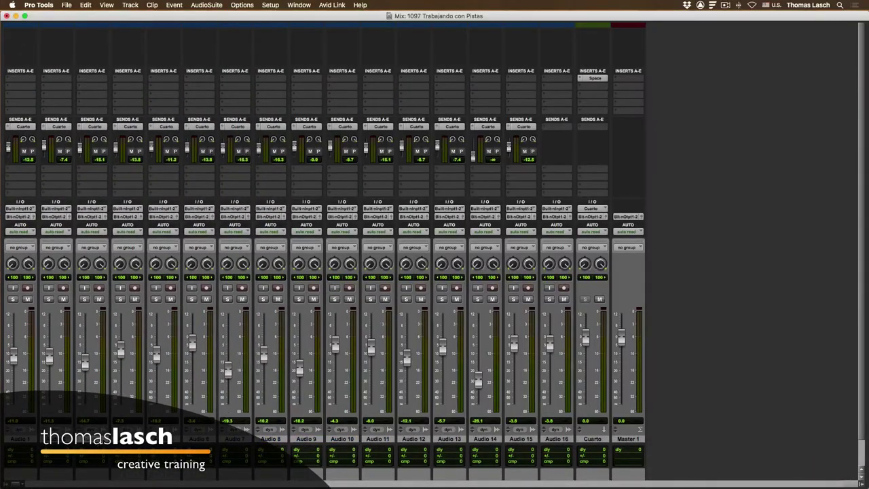
shift+click(421, 440)
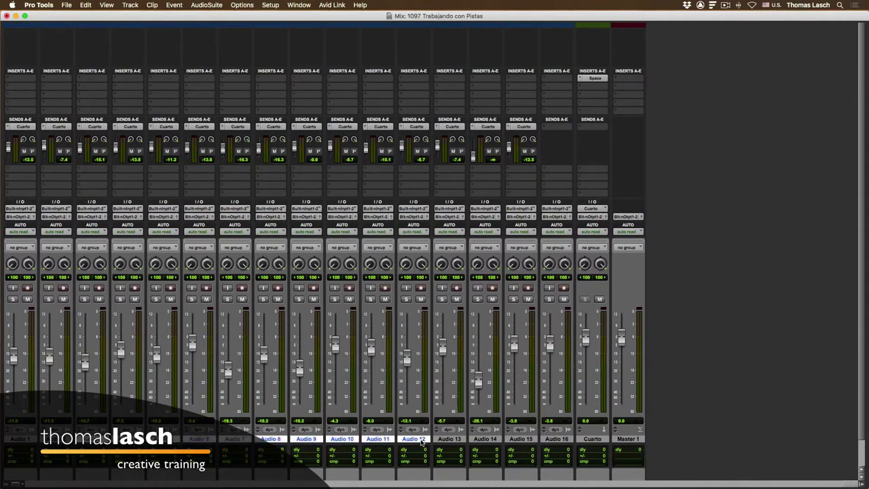
click(459, 440)
shift+click(593, 440)
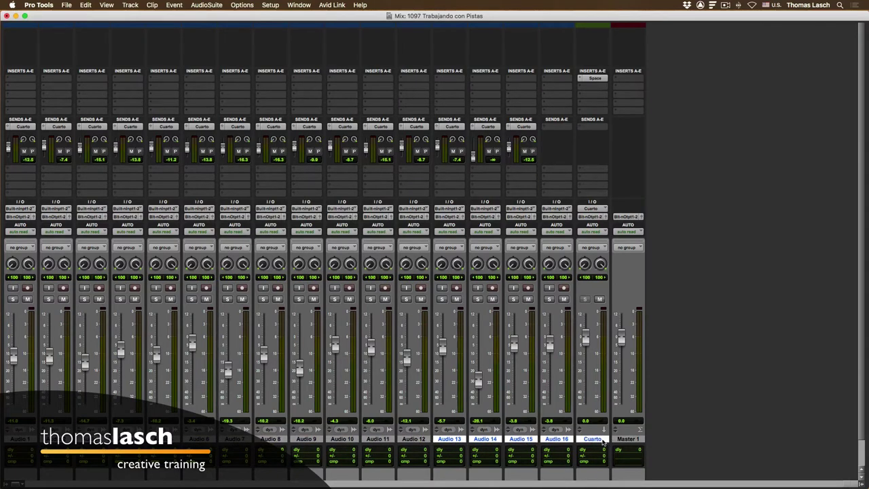
click(414, 441)
shift+click(310, 439)
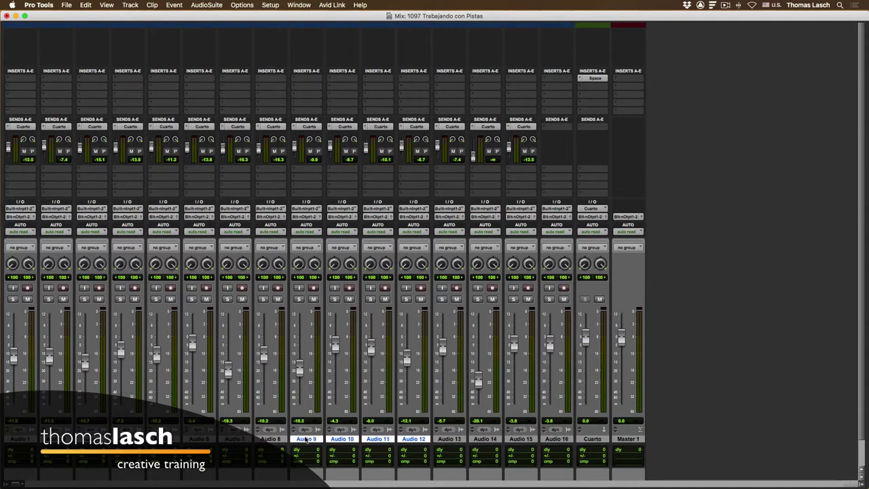
Select Audio 8 in the Mix window and extend the selection one track at a time through Audio 13
click(269, 440)
shift+click(302, 440)
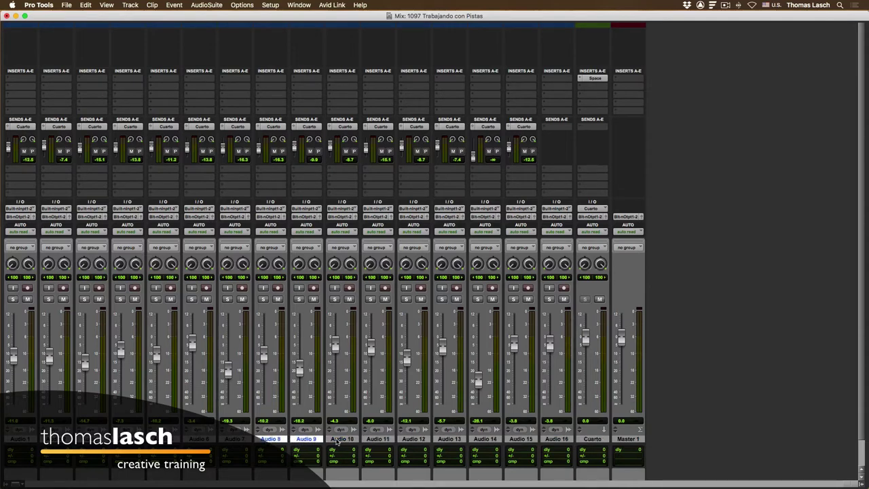
shift+click(339, 441)
shift+click(374, 440)
shift+click(417, 441)
shift+click(451, 441)
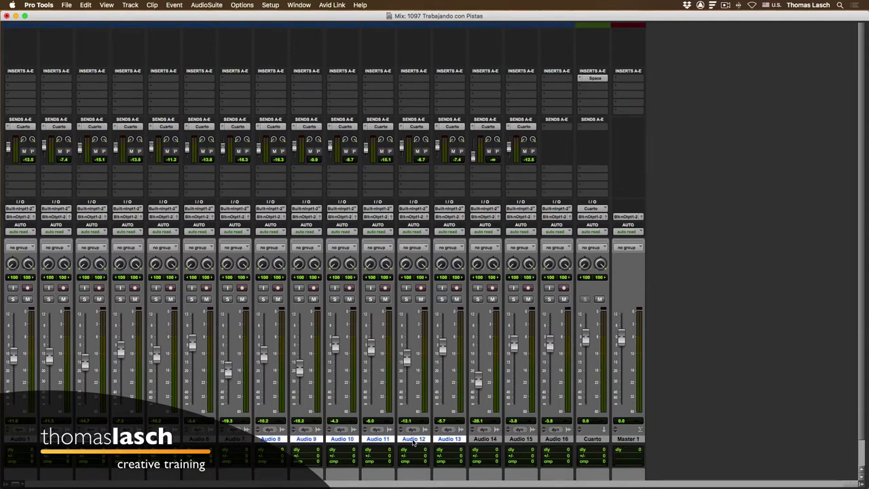
Remove Audio 12, 11, 10, 9 and 8 individually from the selection, and toggle Audio 7 and Audio 6 in and out of it
super+click(414, 440)
super+click(379, 440)
super+click(342, 440)
super+click(306, 440)
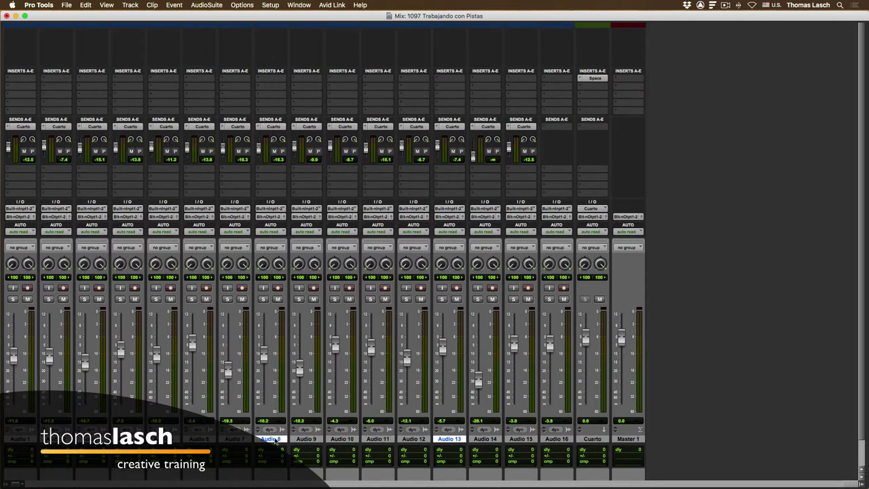
super+click(270, 440)
super+click(235, 440)
super+click(208, 440)
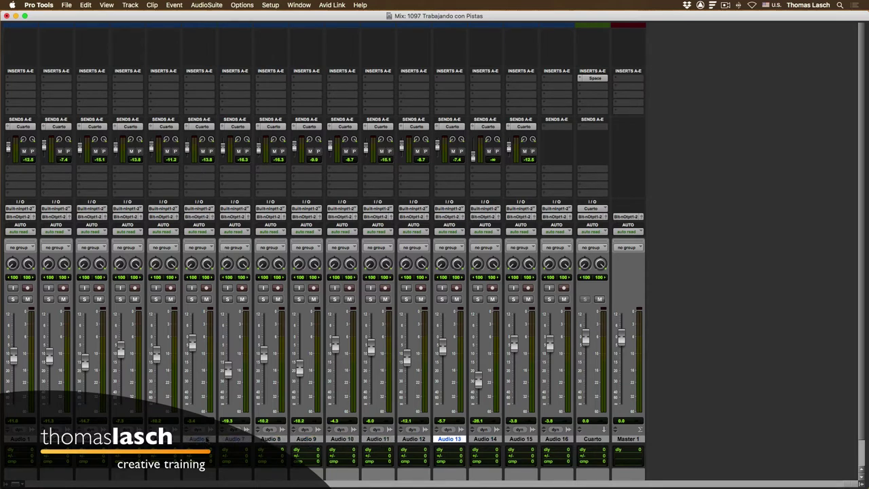
super+click(240, 440)
super+click(211, 440)
Select Audio 9 through Audio 12 in the Mix window and alternate between the Mix and Edit windows to compare the selection
click(309, 440)
shift+click(419, 440)
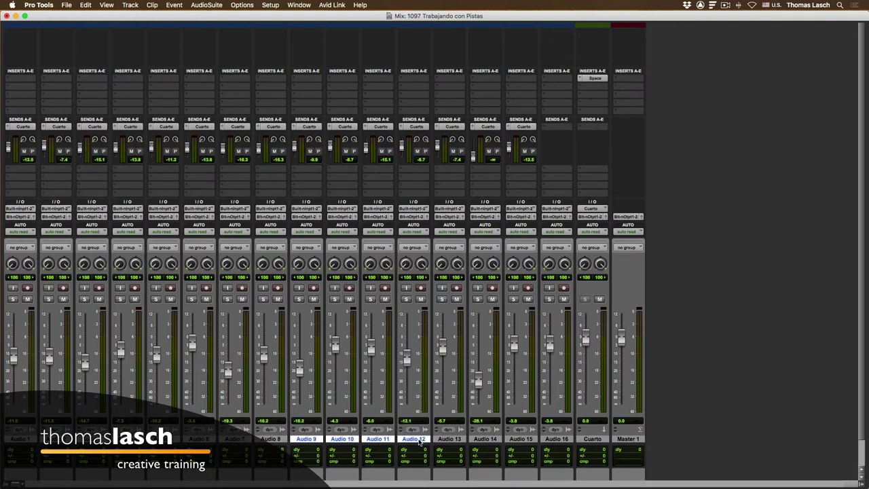
key(super+equal)
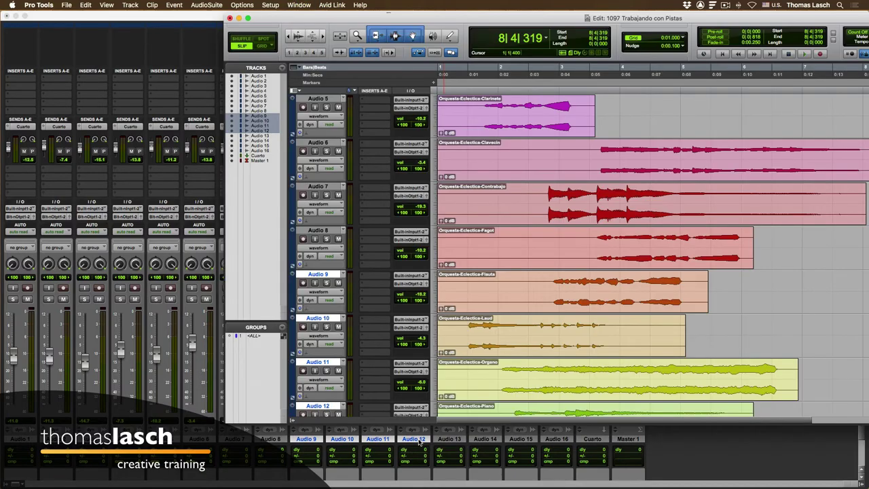
key(super+equal)
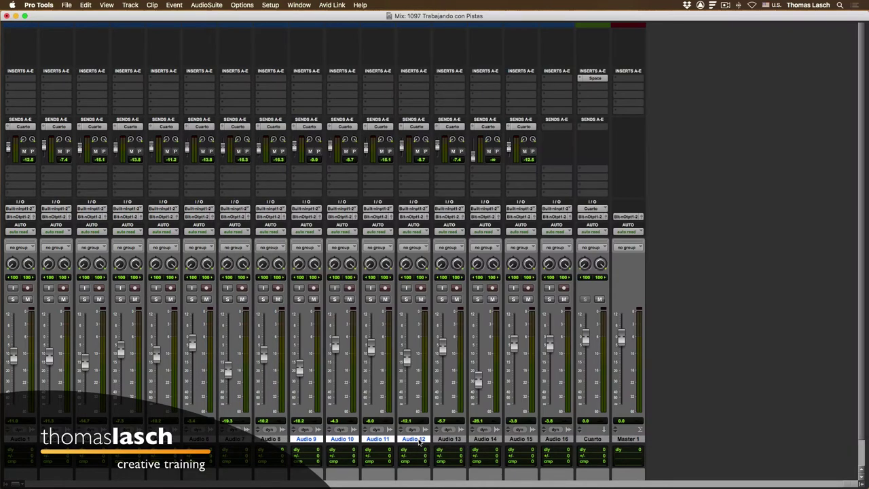
key(super+equal)
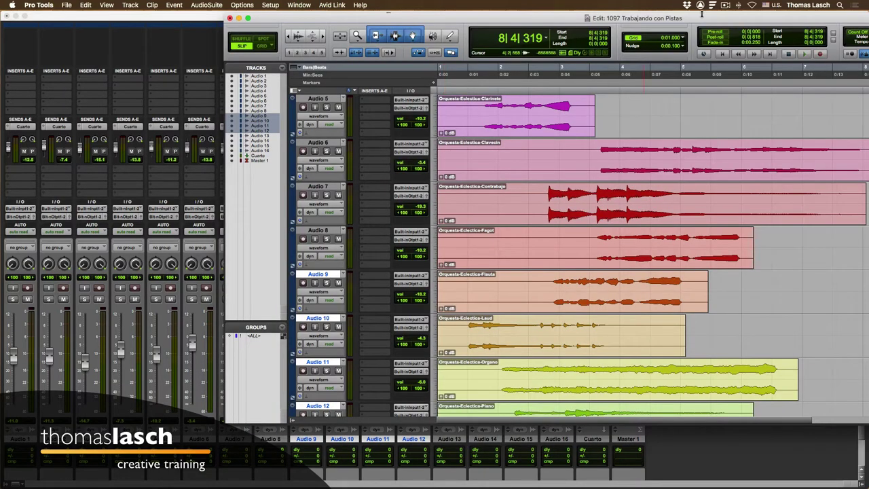
Reveal the Clips list in the Edit window and select a clip range from Orquesta-Eclectica-Arpa, extending it to Flauta, Piano and Wurlitzer
drag(703, 21, 459, 29)
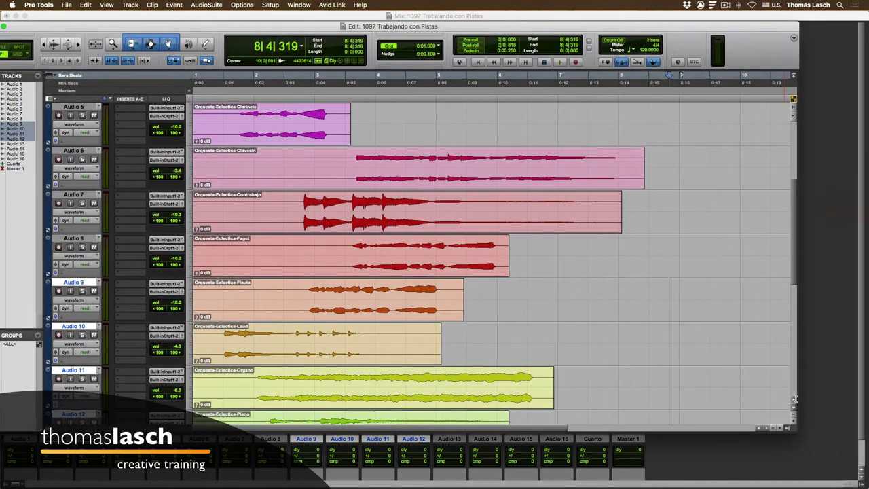
click(787, 428)
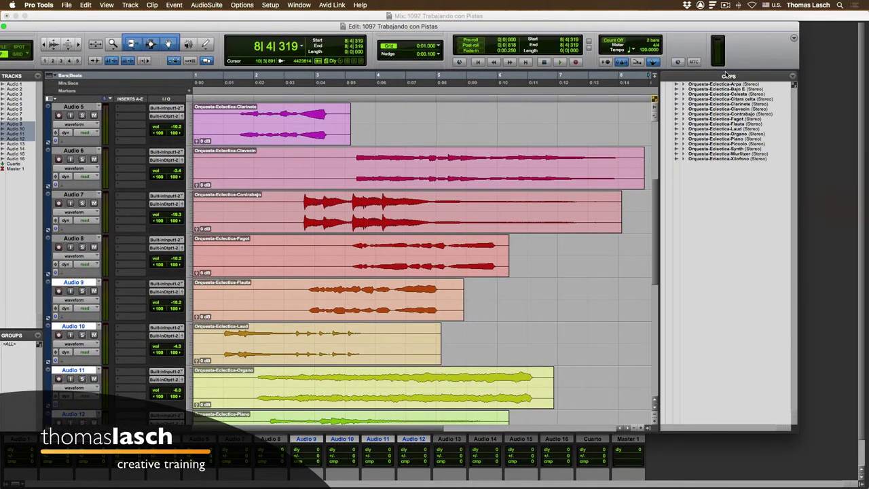
click(727, 87)
shift+click(729, 124)
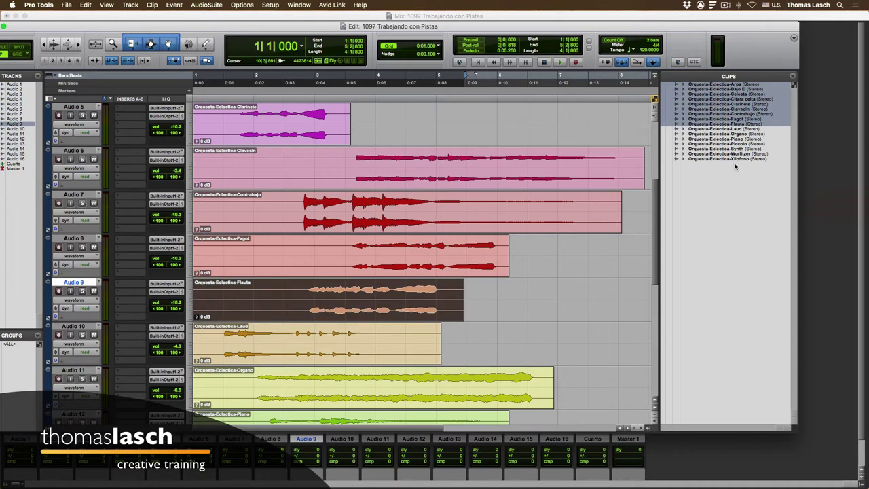
shift+click(730, 139)
shift+click(731, 154)
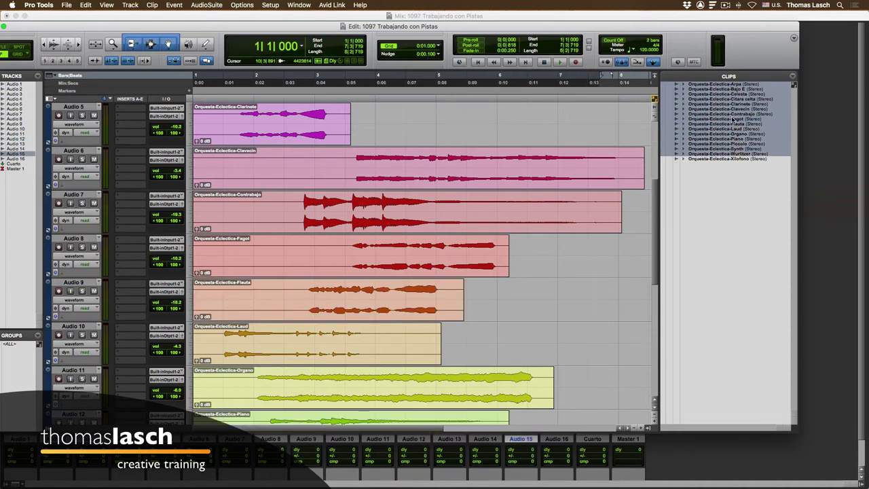
Select only the Xilofono clip and add the non-adjacent Flauta, Clavecin, Citara celta, Bajo E and Clarinete clips to the selection
click(738, 158)
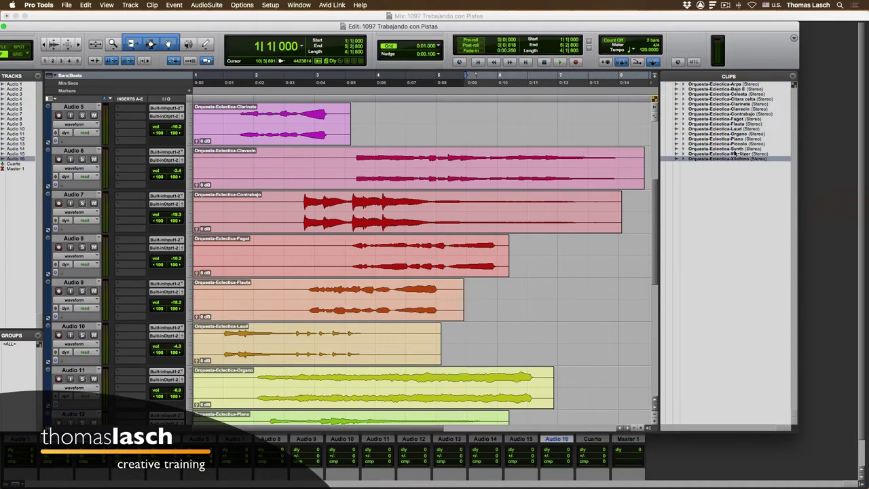
super+click(731, 123)
super+click(730, 109)
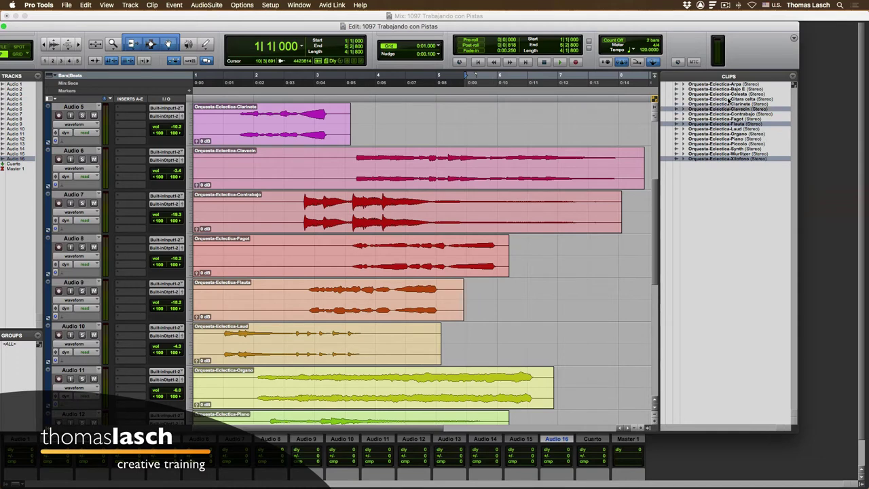
super+click(730, 99)
super+click(727, 89)
super+click(730, 104)
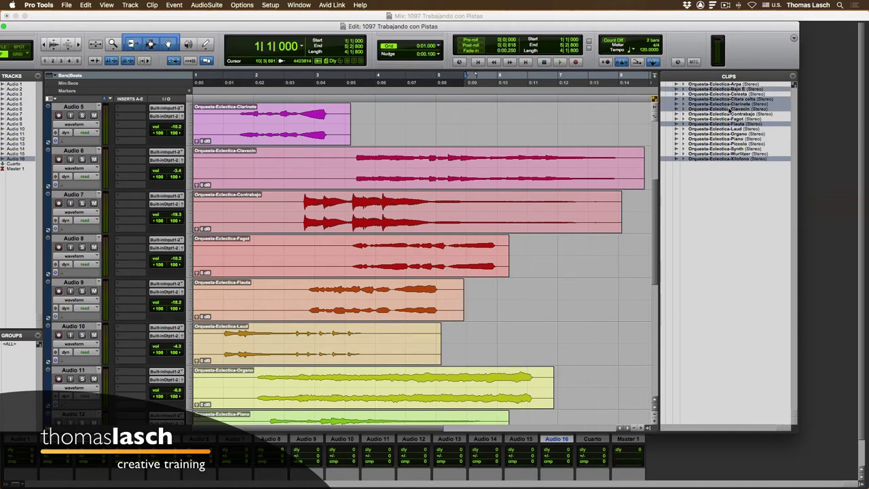
Select only the Fagot clip, marquee-select a group of clips in the Clips list, and clear the clip selection
click(729, 119)
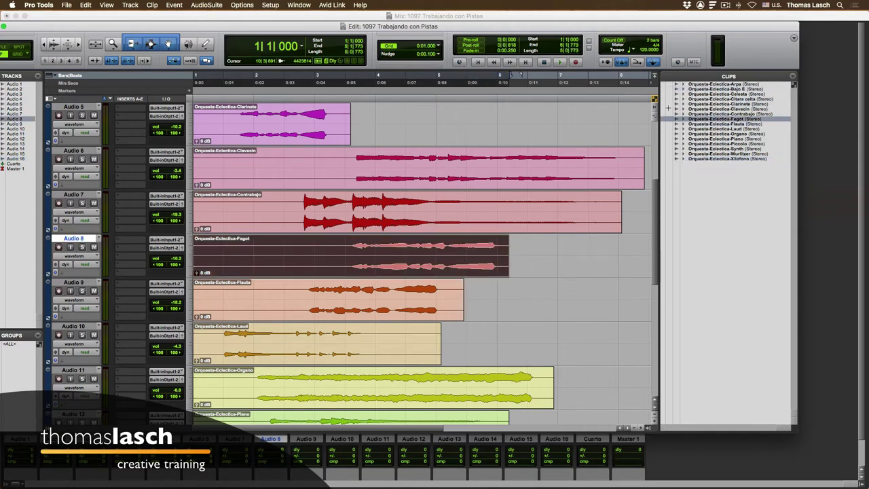
drag(667, 106, 712, 156)
click(713, 176)
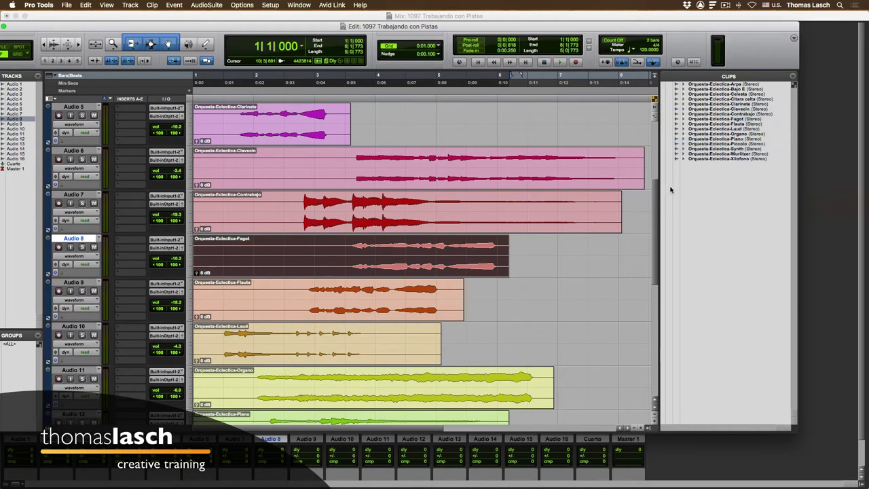
Hide the Clips list and move the Edit window aside so the track names and Mix faders are both accessible
click(647, 430)
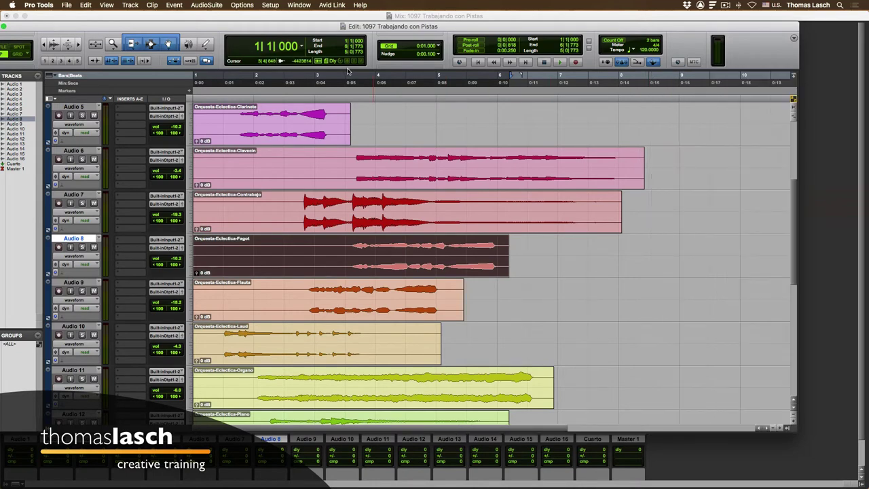
drag(274, 28, 512, 24)
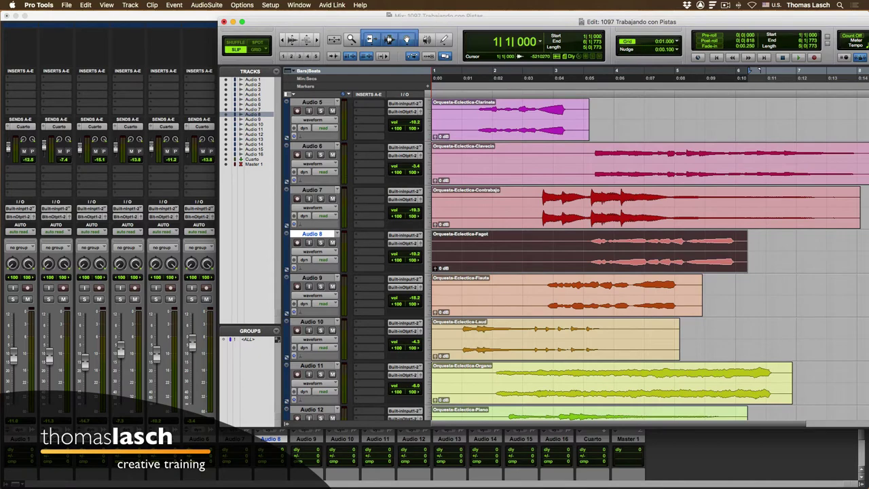
Select all tracks at once from Audio 7 in the Edit window and bring the Mix window forward
alt+click(312, 191)
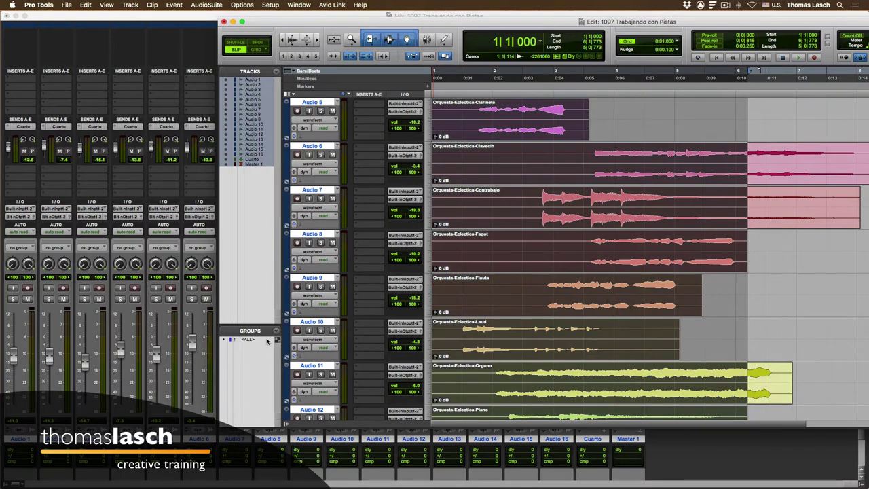
click(241, 443)
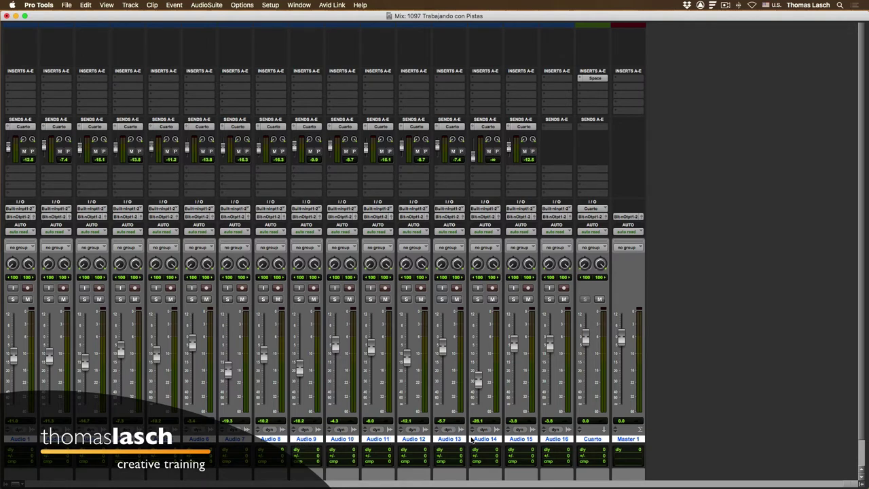
Select Audio 15, Audio 14 and Audio 13 one at a time in the Mix window, each replacing the previous selection
click(522, 440)
click(521, 439)
click(522, 439)
click(521, 439)
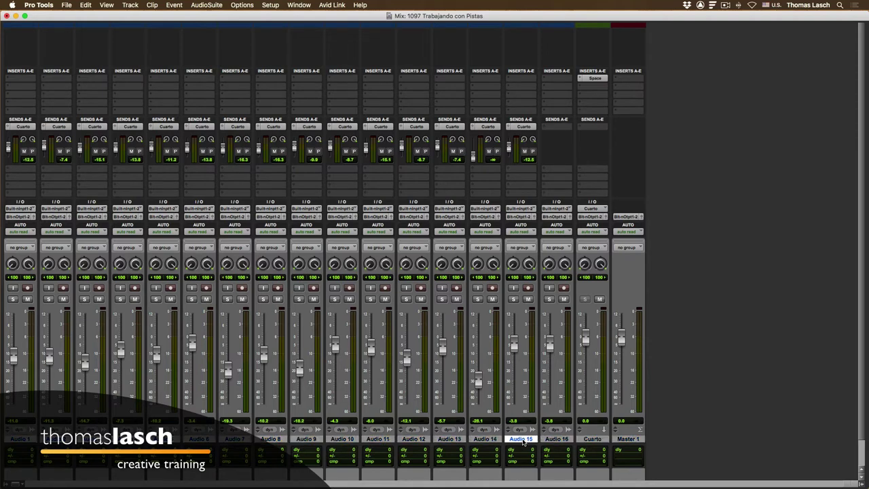
click(494, 440)
click(448, 440)
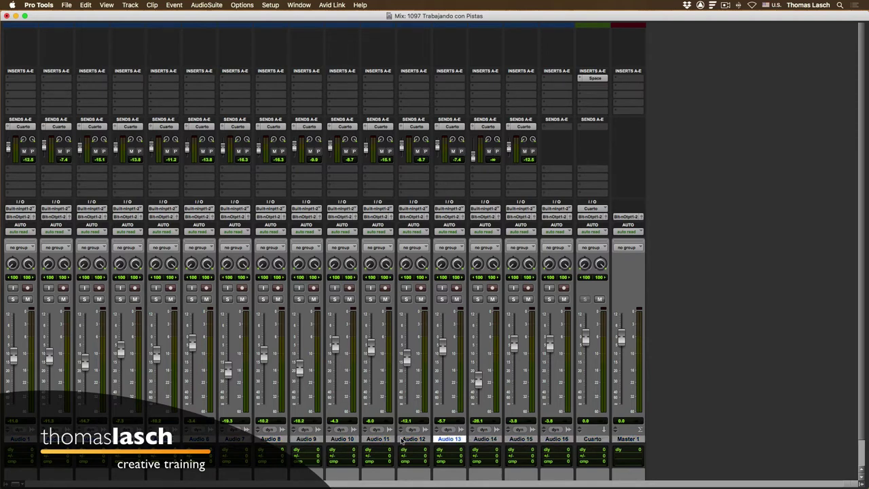
Toggle the selection of all Mix window tracks on and off together, and do the same with their mute and solo states
alt+click(345, 439)
alt+click(382, 440)
alt+click(350, 440)
alt+click(385, 441)
alt+click(350, 441)
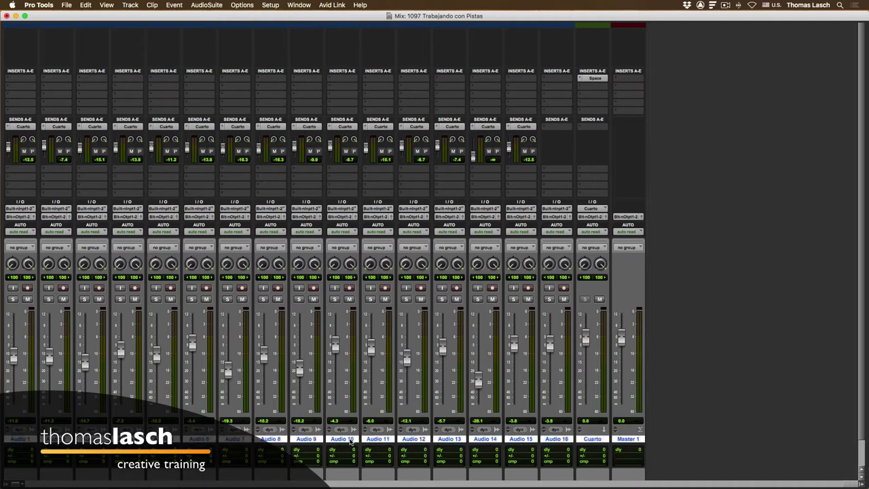
alt+click(350, 441)
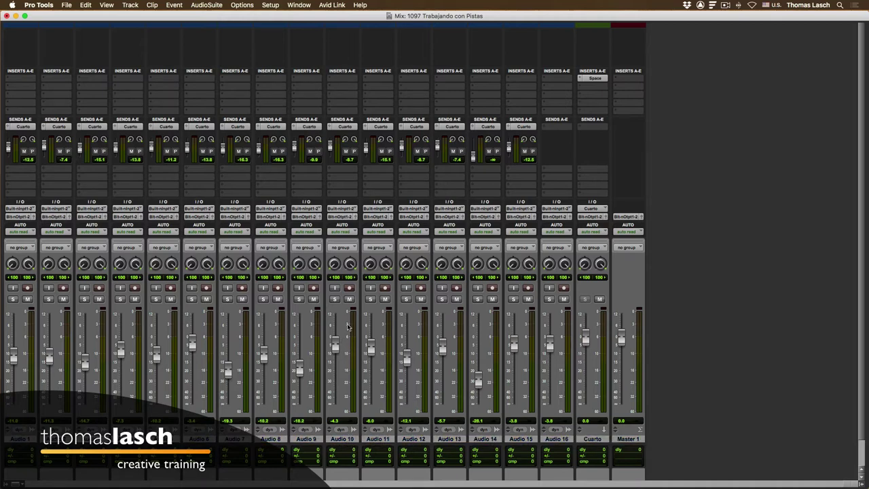
alt+click(350, 300)
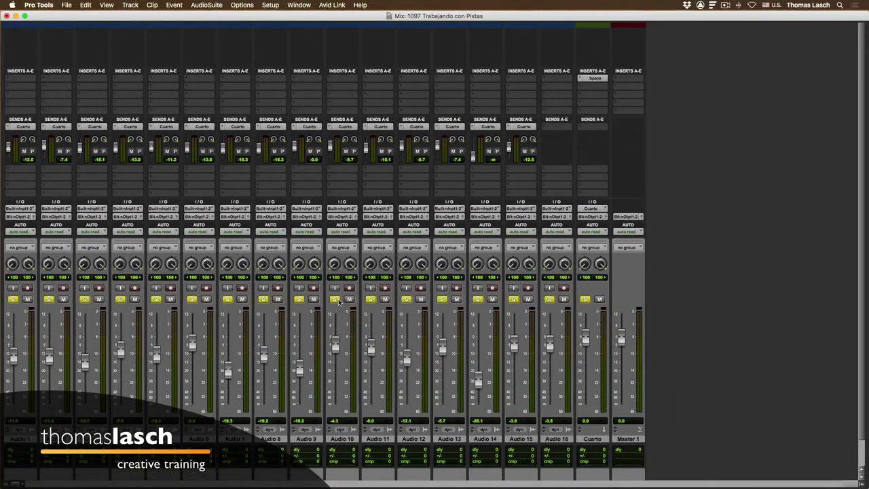
alt+click(349, 299)
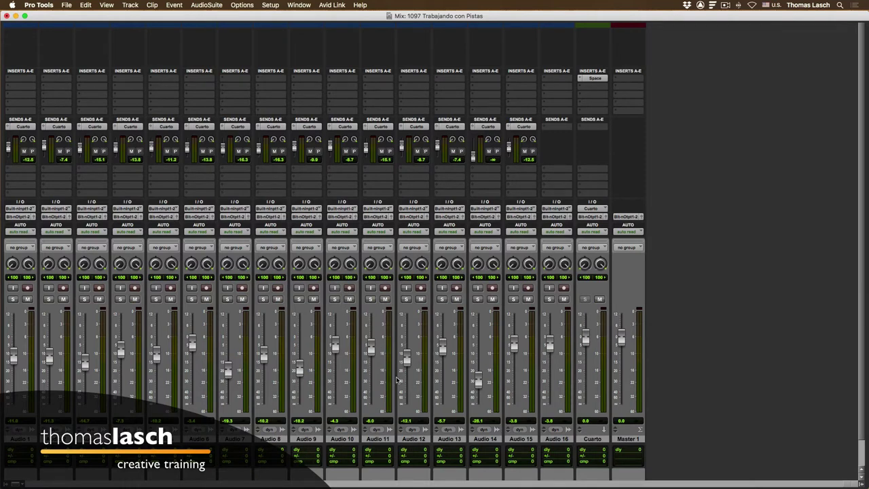
Bring up the Edit window and resize all tracks together through mini, small and larger heights, ending on small
key(super+equal)
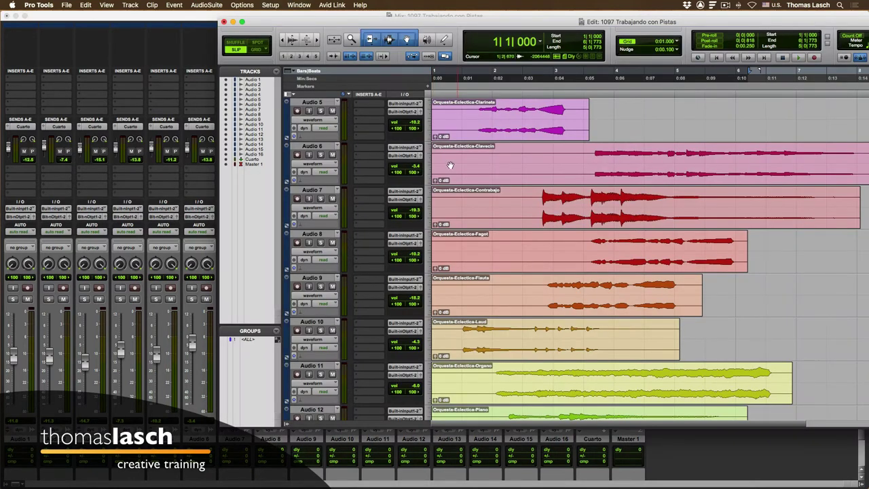
click(429, 216)
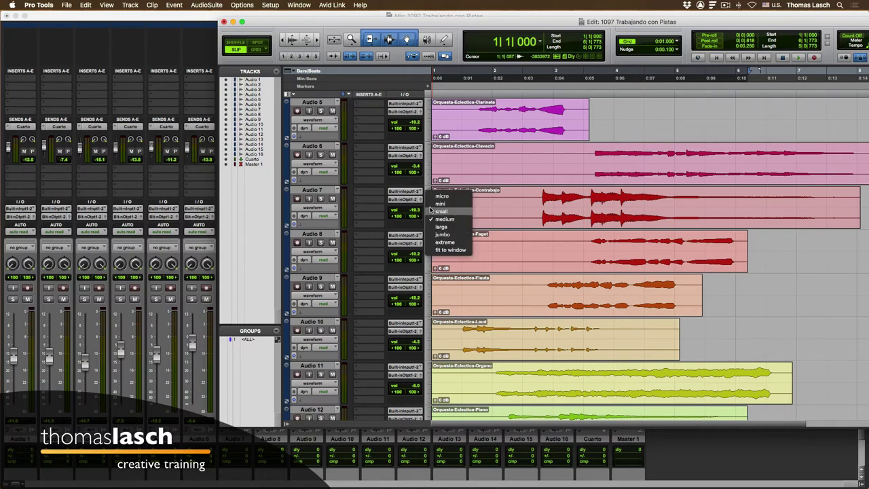
alt+click(432, 206)
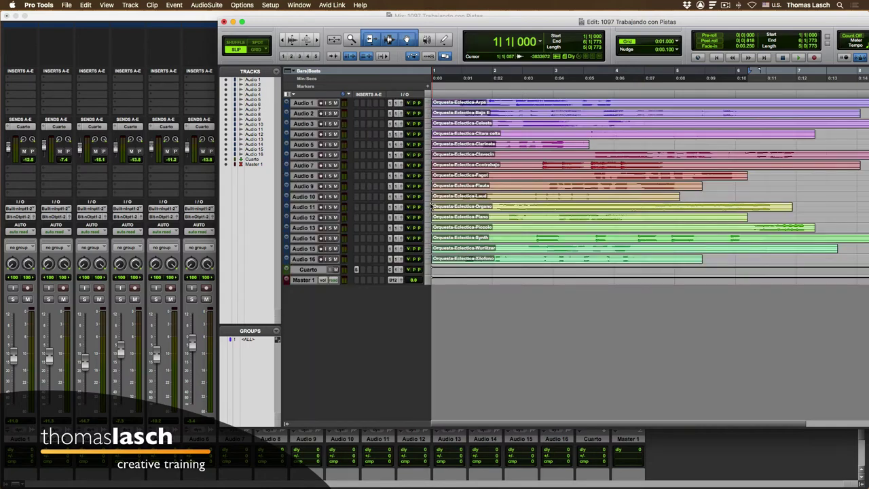
click(431, 141)
alt+click(433, 148)
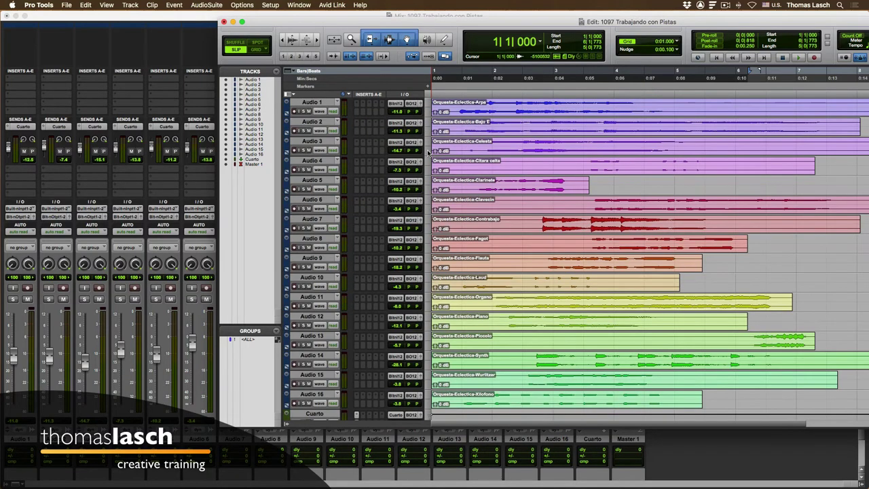
click(430, 153)
alt+click(433, 176)
click(429, 160)
alt+click(437, 139)
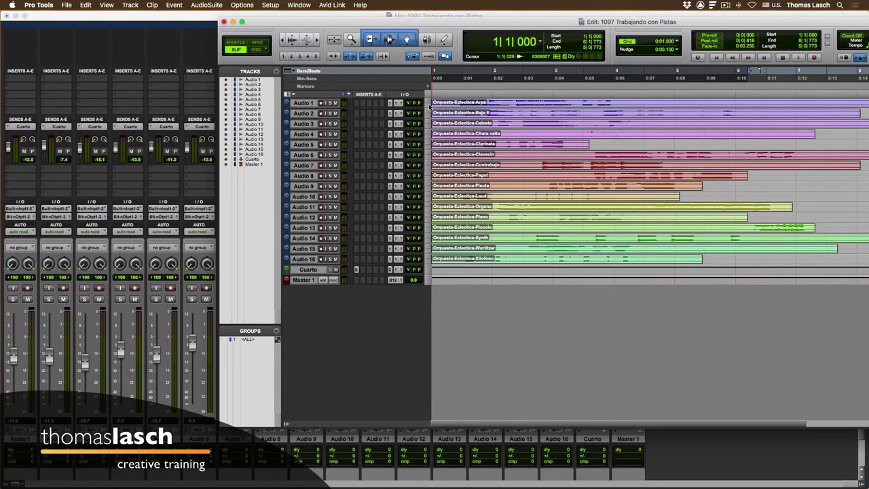
click(429, 106)
alt+click(437, 118)
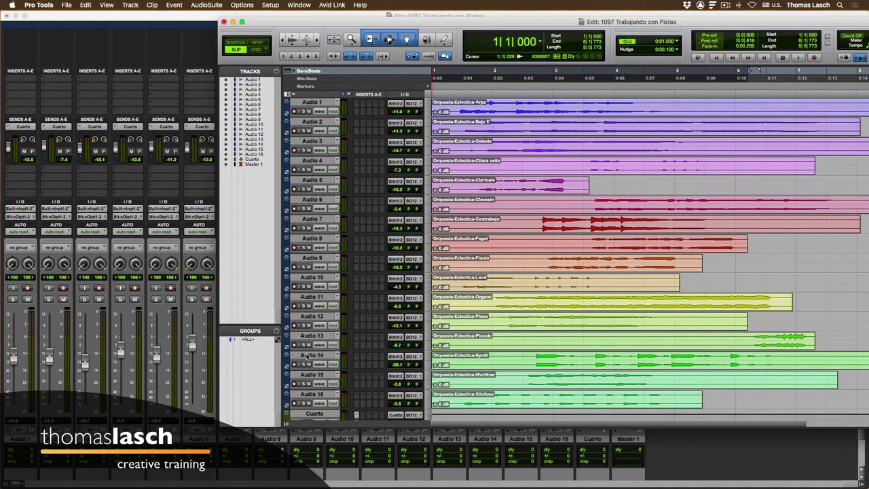
Hide the Tracks and Groups lists and rename the Audio 4 track as Canal 4
click(289, 423)
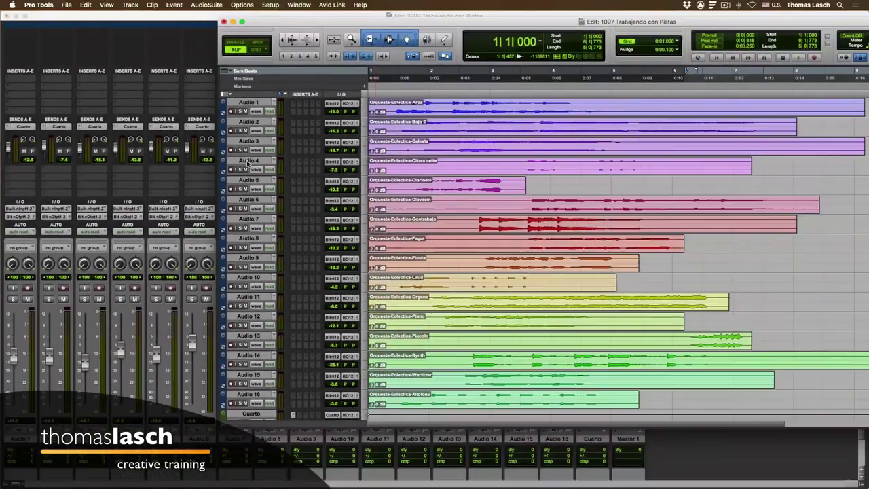
double_click(239, 159)
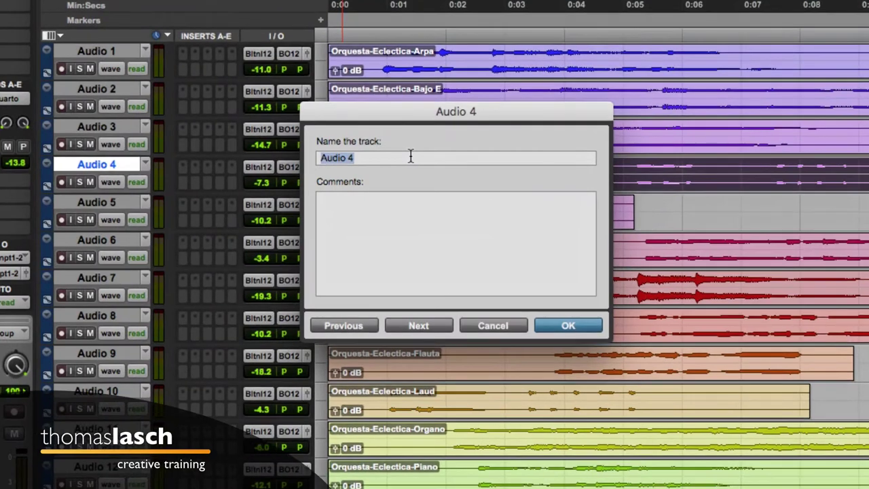
text(Canal)
key(Return)
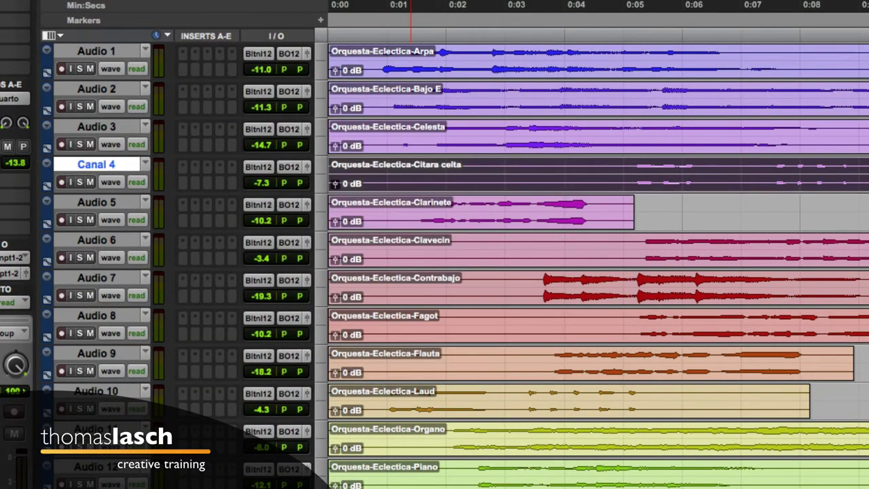
Rename Audio 5 as Canal 5 and Audio 6 as Canal 6, advancing to the following track without leaving the naming dialog
double_click(118, 201)
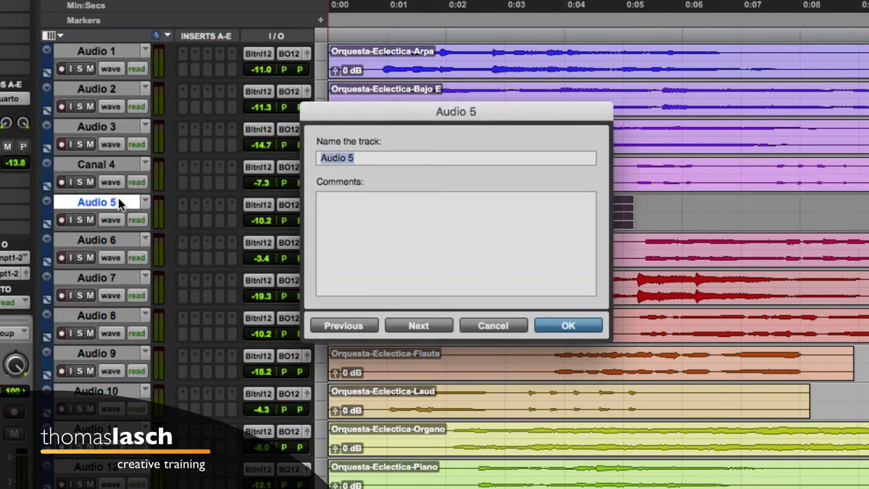
text(Canal)
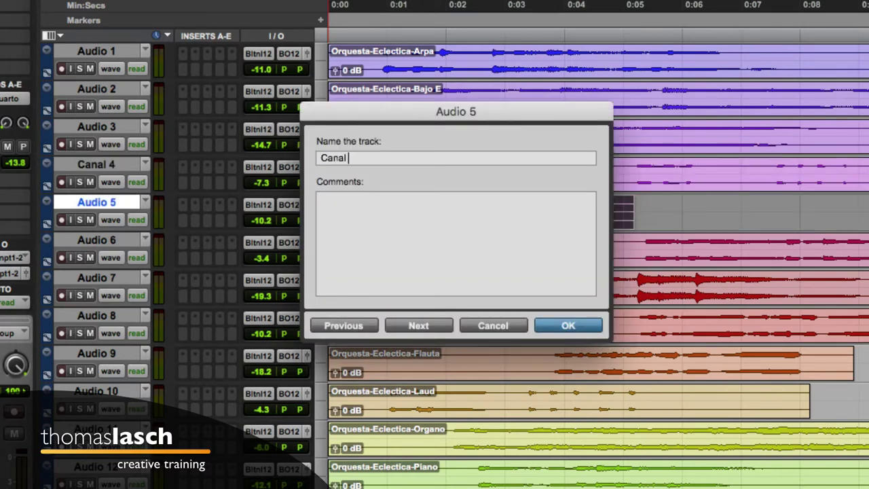
click(416, 326)
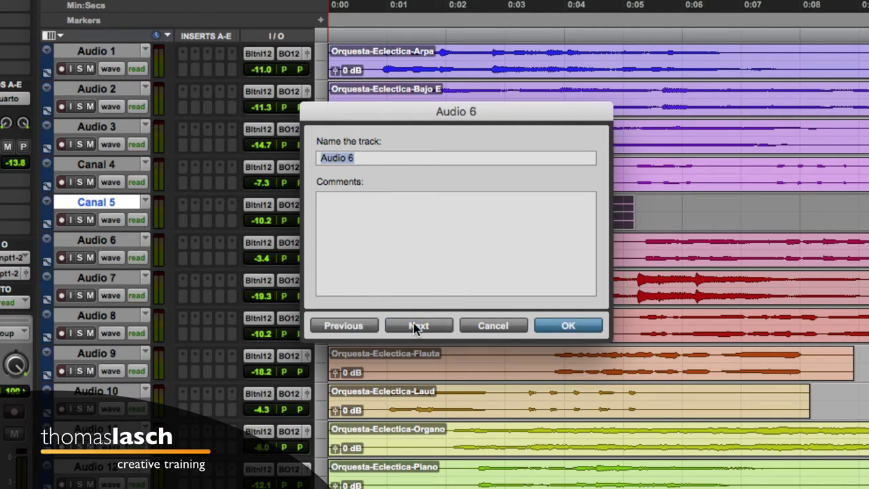
text(Canal 6)
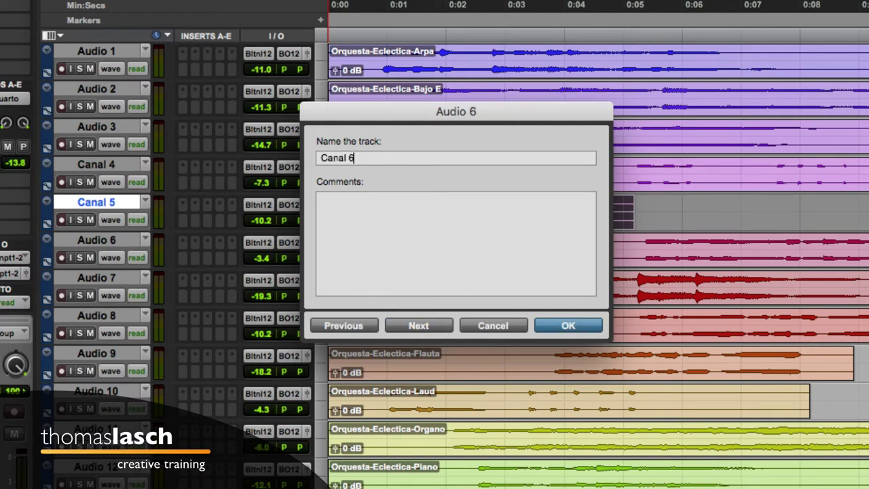
key(super+Right)
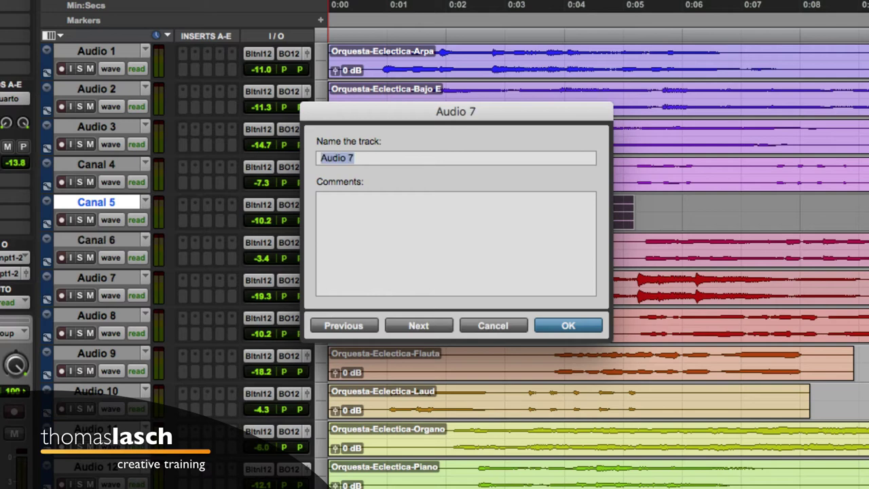
Step back to Canal 6 and forward again, rename Audio 7 as Canal 7 and Audio 8 as Otra cosa, and finish naming
key(super+Left)
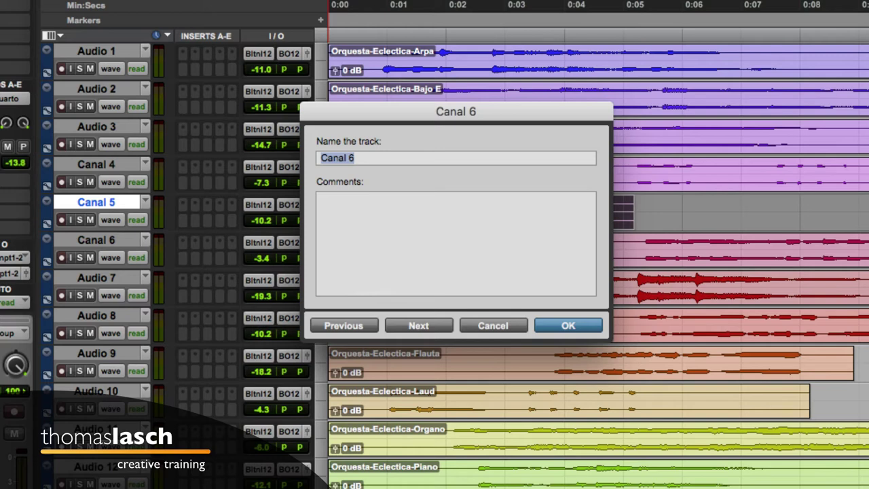
key(super+Right)
text(Canal)
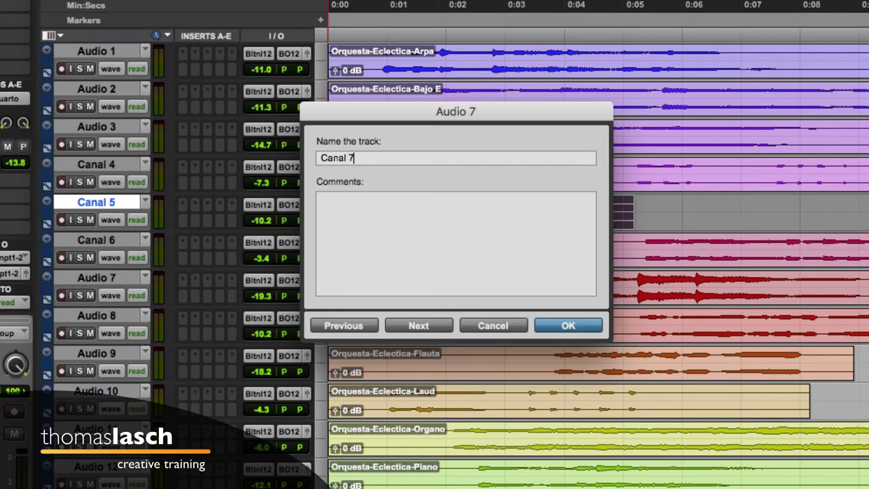
key(super+Right)
text(Otra cosa)
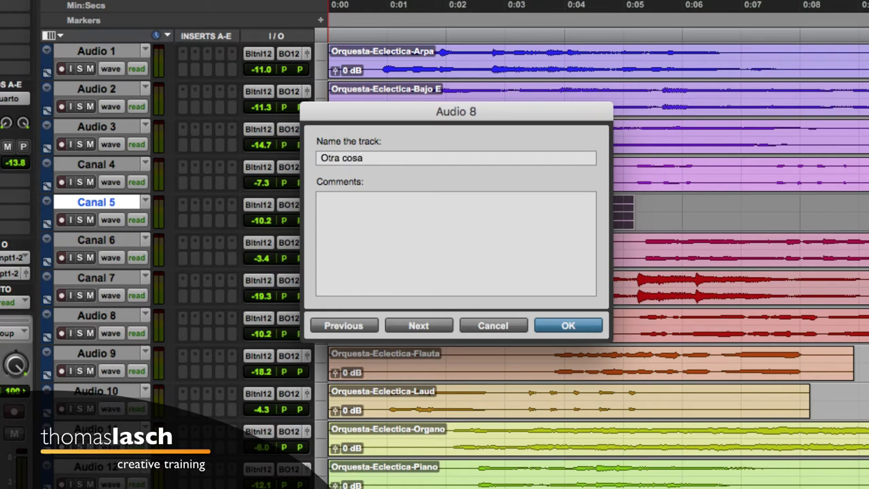
key(super+Right)
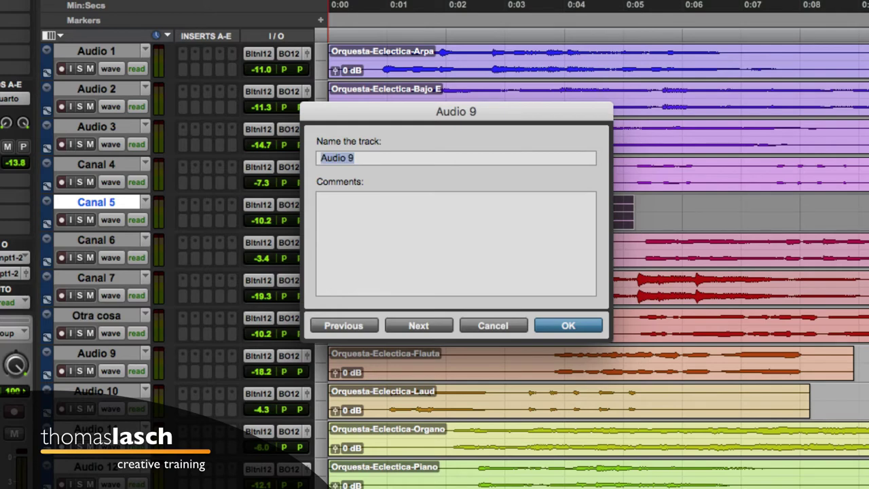
click(581, 328)
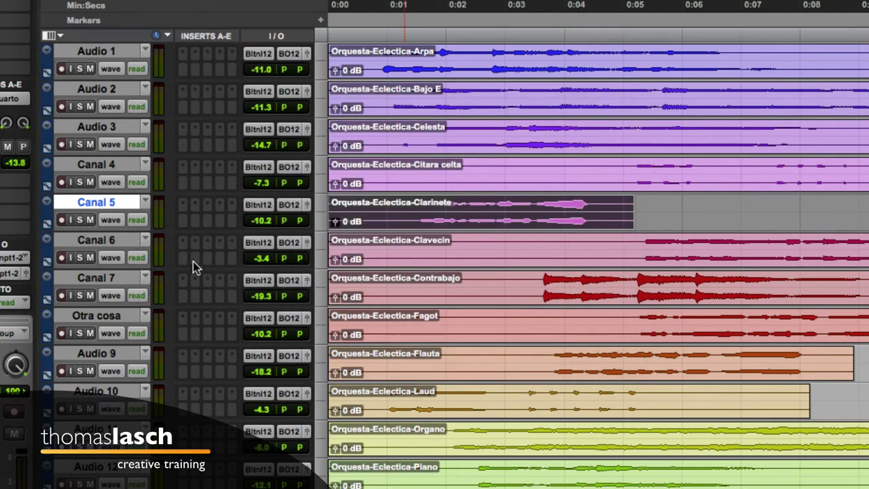
scroll(113, 316, down, 5)
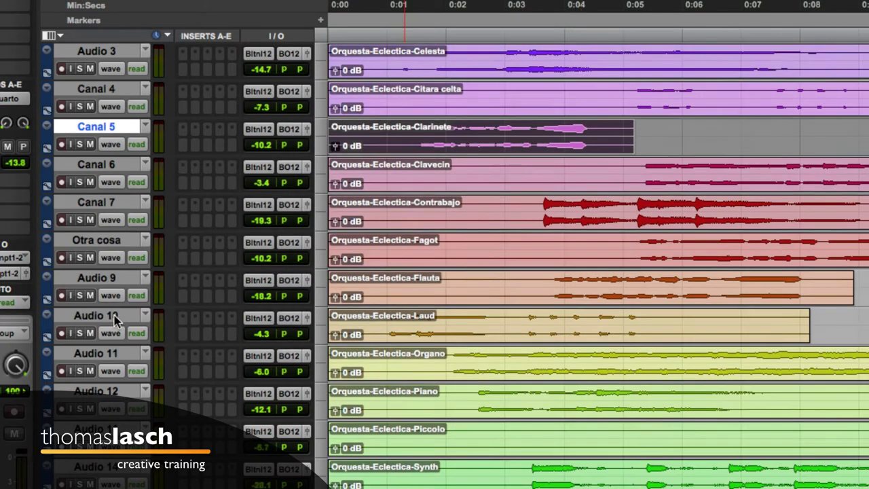
Rename the Audio 9 track as Canal 9
right_click(111, 216)
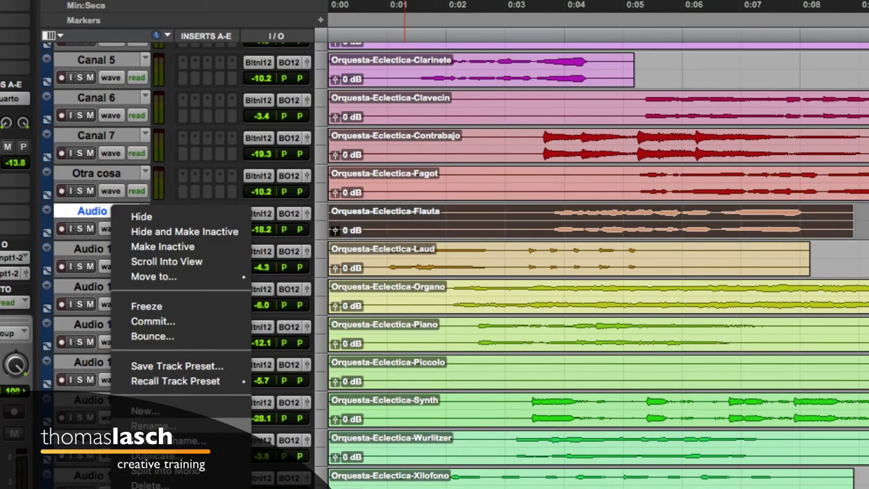
click(145, 425)
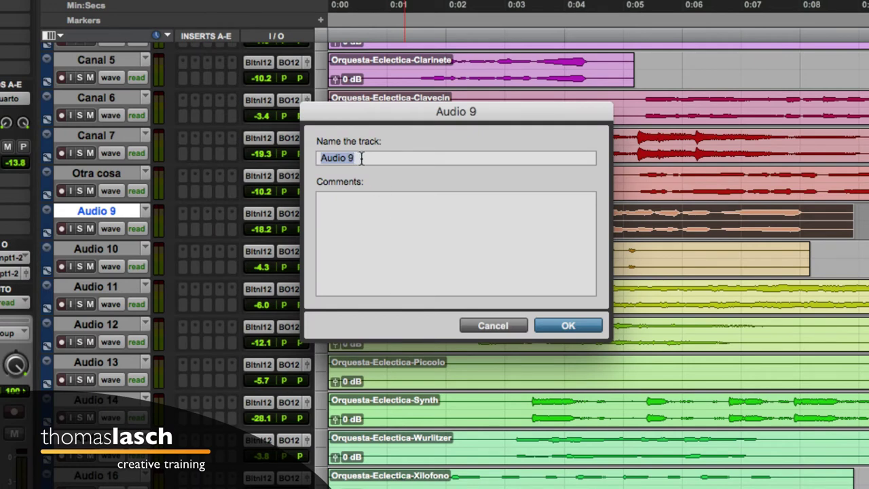
text(Canal )
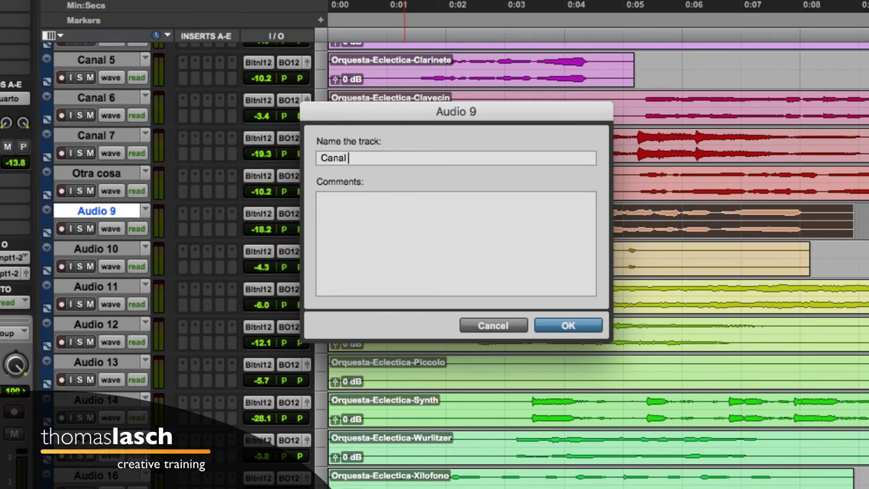
text(9)
key(Return)
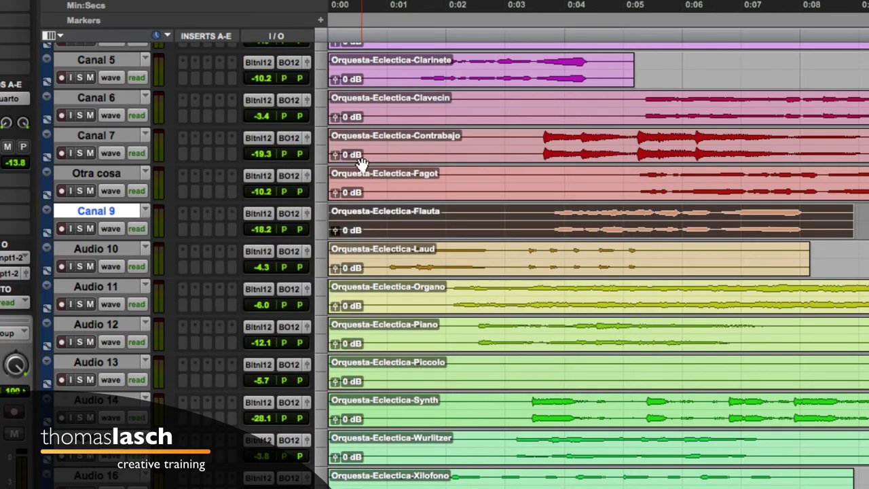
Select the tracks Audio 10 through Audio 12 together and rename Audio 10 as Canal 10, advancing to the following track in the naming dialog
click(124, 249)
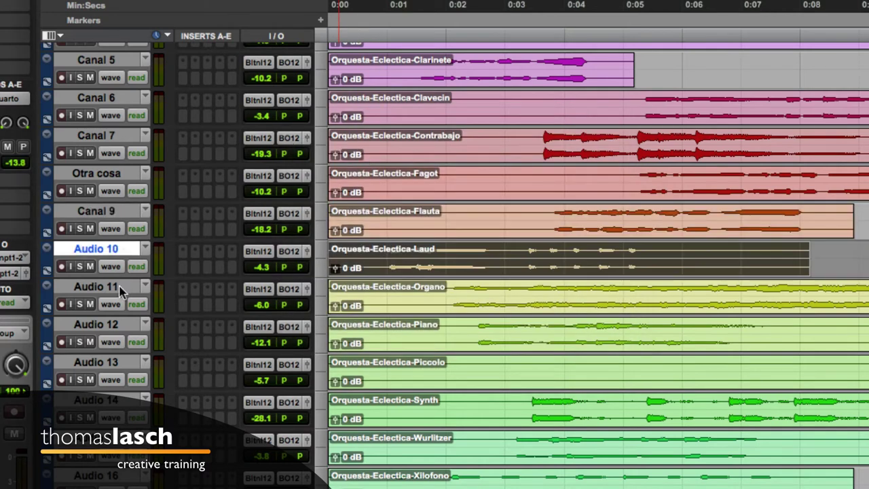
shift+click(121, 325)
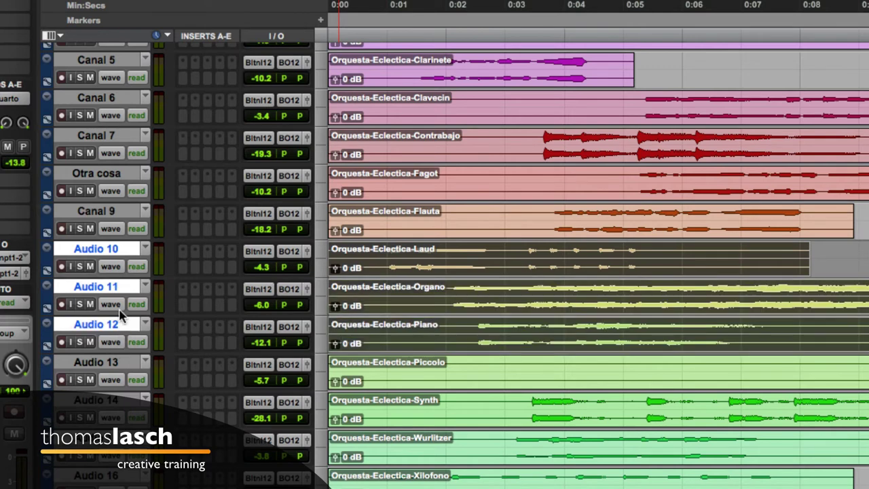
right_click(110, 248)
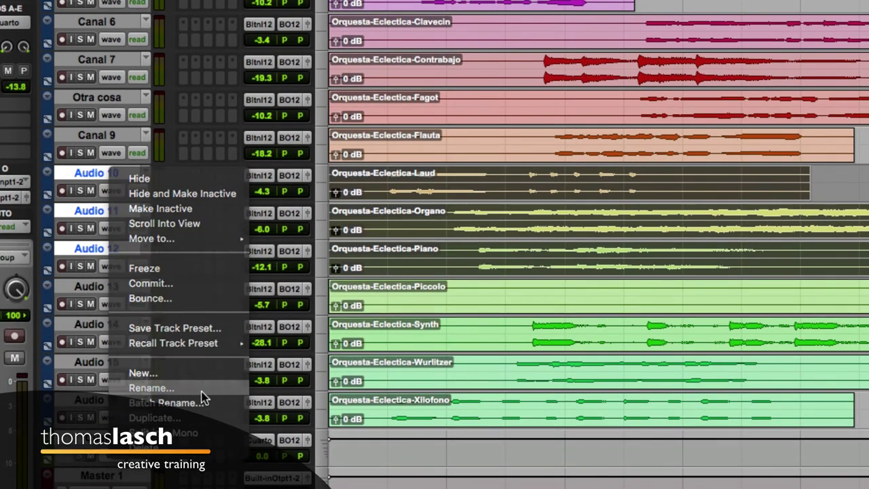
click(163, 387)
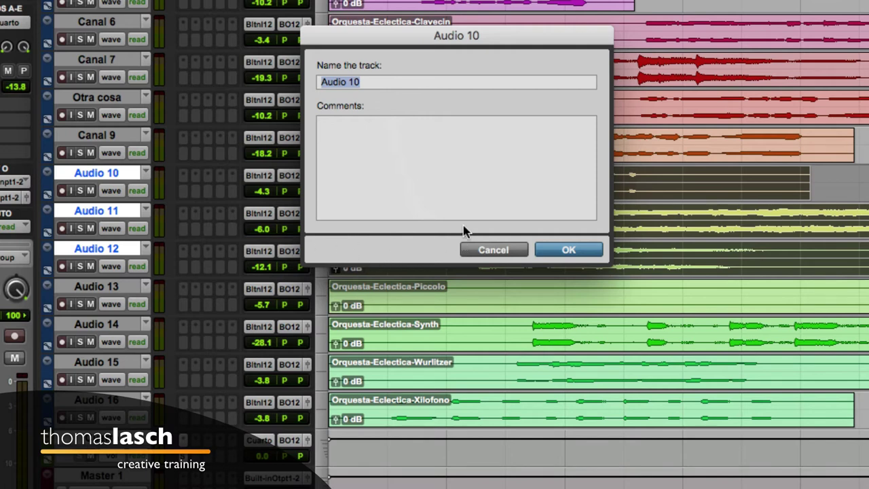
text(Canal )
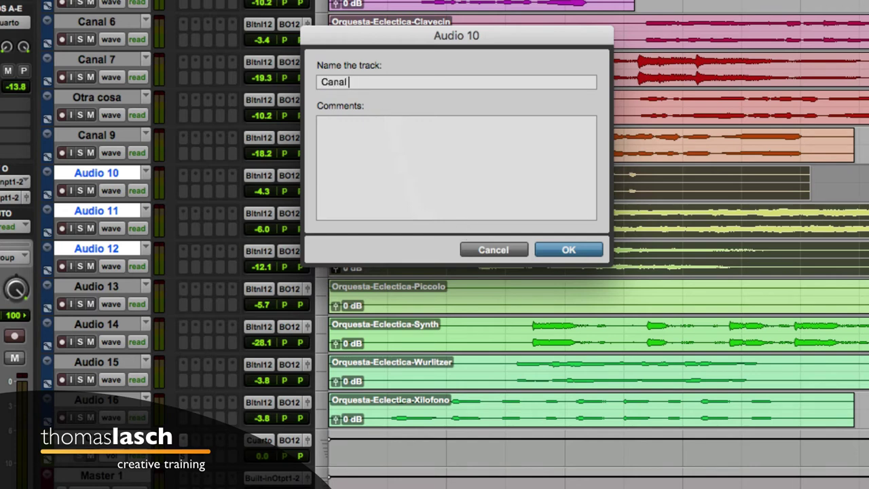
text(10)
key(super+Right)
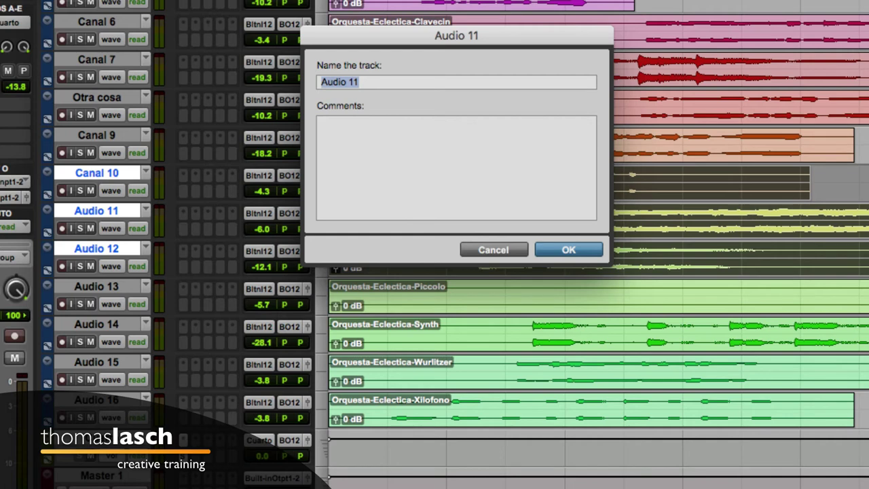
Rename Audio 11 as Canal 11 and Audio 12 as Canal 12, and finish naming
text(Cana)
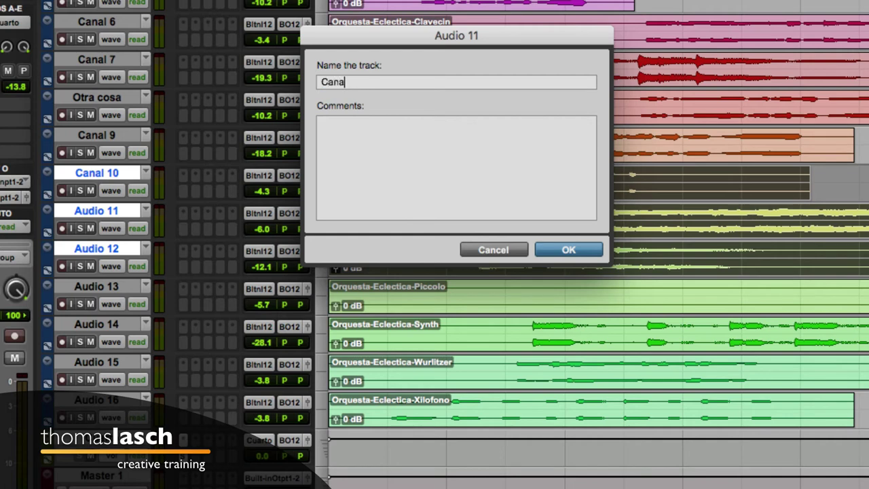
text(l 11)
key(super+Right)
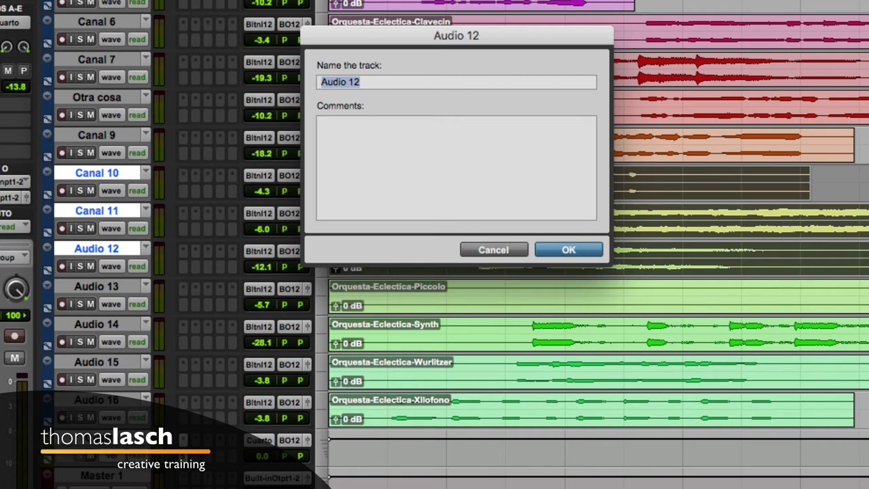
text(Canal 12)
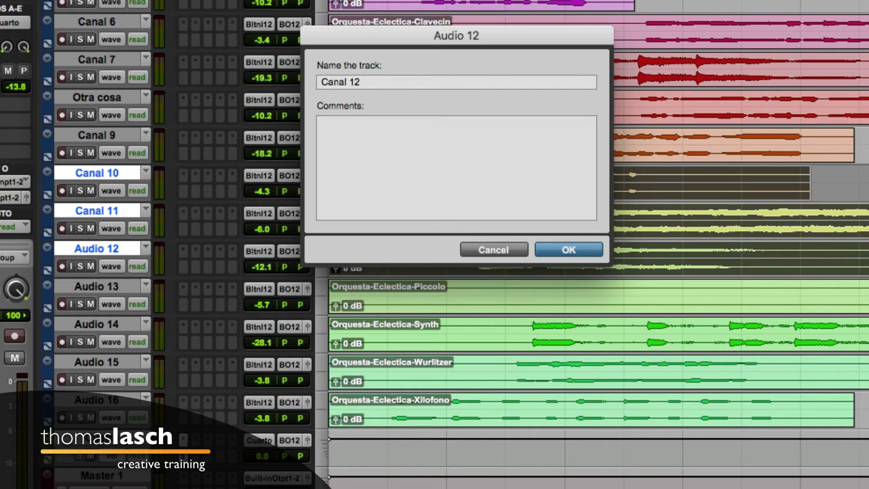
key(Return)
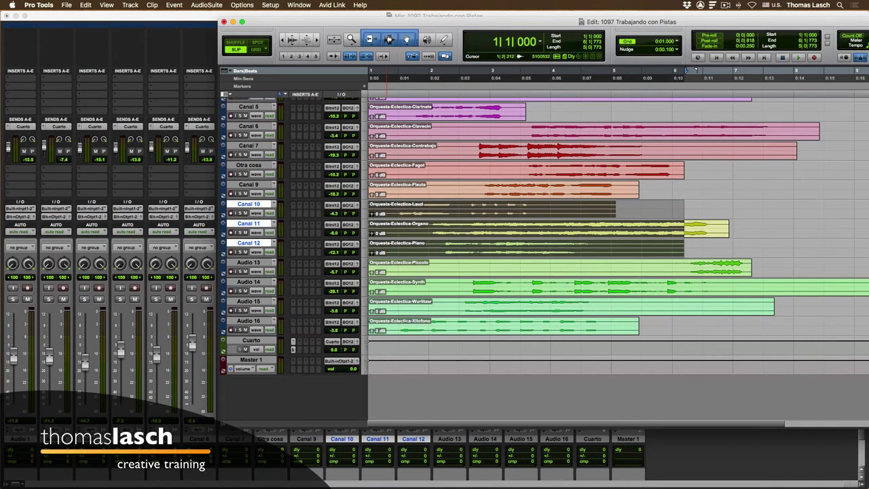
Move the Otra cosa track below Canal 11 in the Edit window and past Canal 12 in the Mix window, and return to the Edit window
key(semicolon)
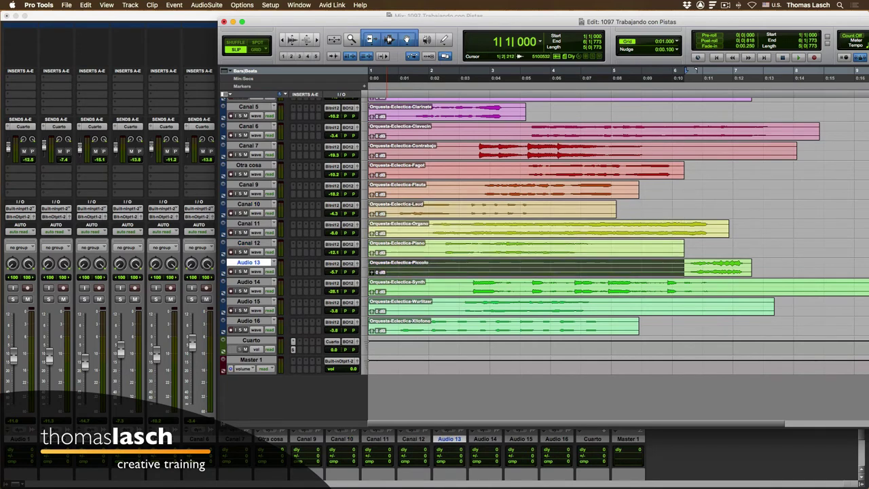
drag(248, 165, 248, 234)
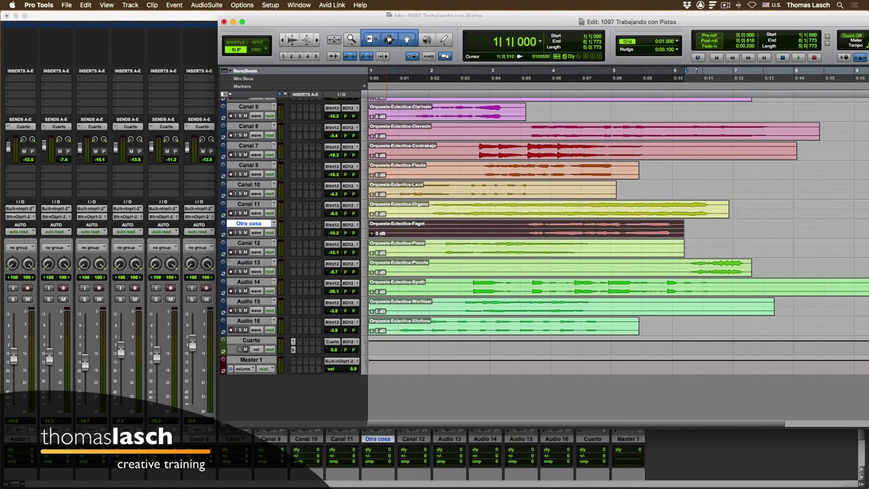
key(super+equal)
drag(378, 438, 431, 439)
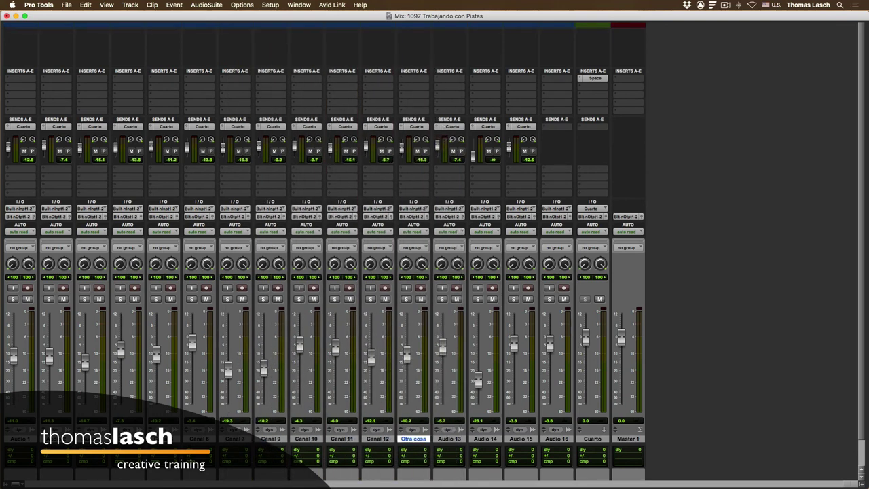
key(super+equal)
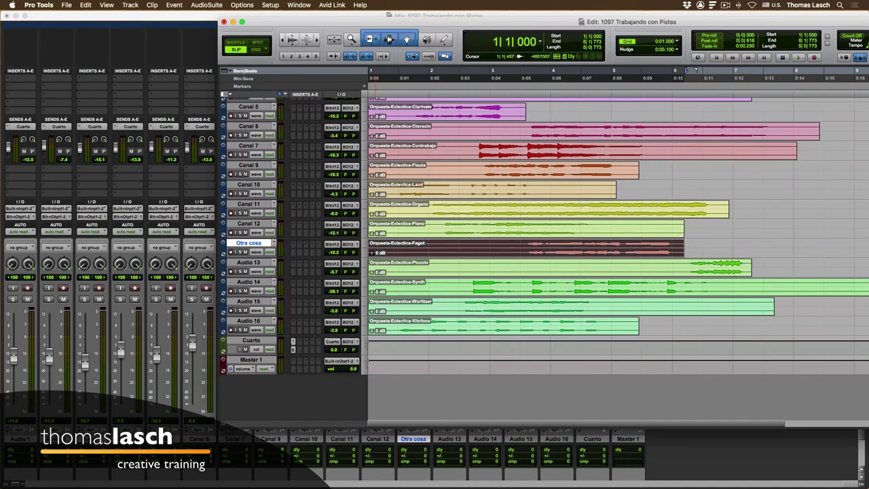
Show and widen the Tracks list, and reorder it with Canal 5 after Canal 12 and Otra cosa between Canal 11 and Canal 12
click(223, 424)
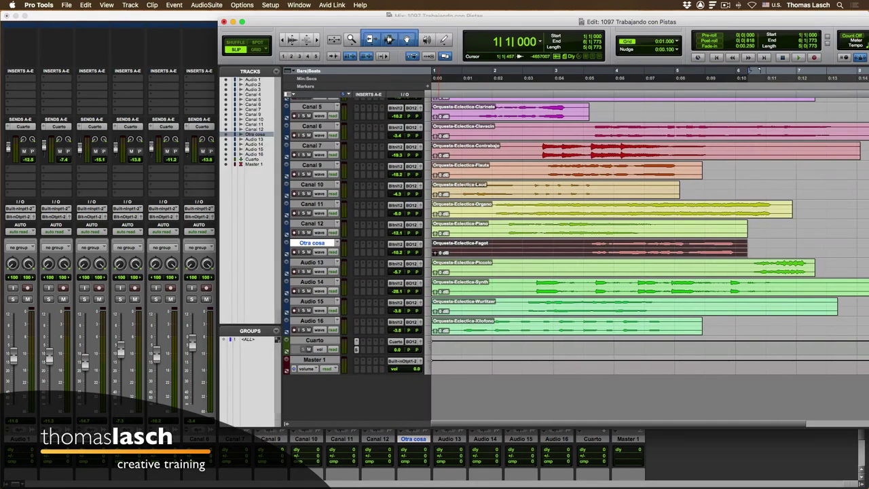
drag(283, 234, 310, 234)
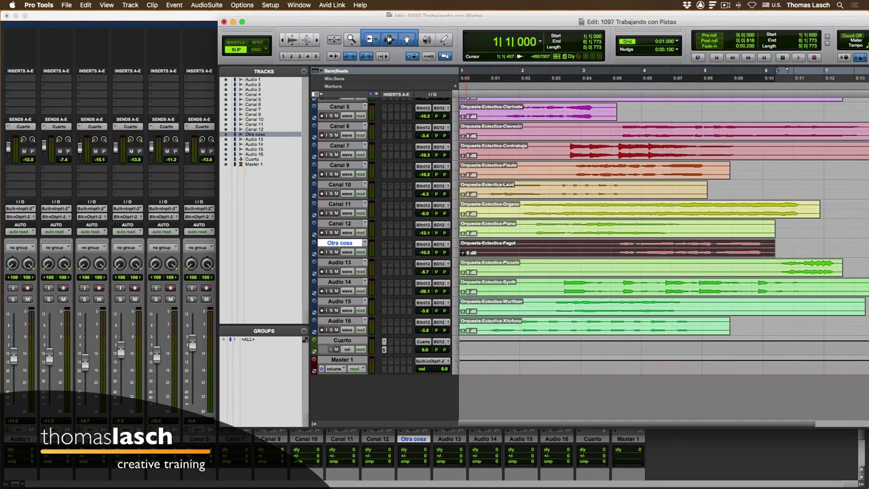
mouse_move(254, 100)
mouse_down()
mouse_move(255, 133)
mouse_move(256, 102)
mouse_up()
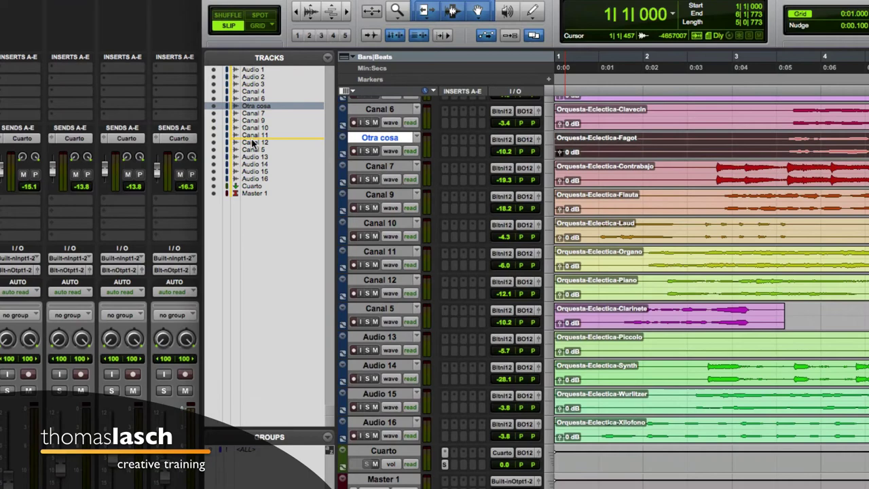
drag(253, 143, 252, 143)
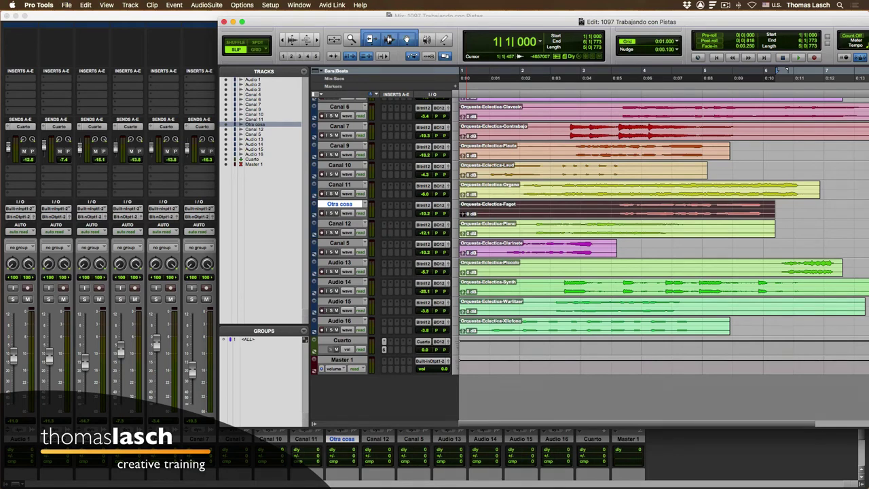
Delete the Otra cosa track along with its active clips
right_click(343, 204)
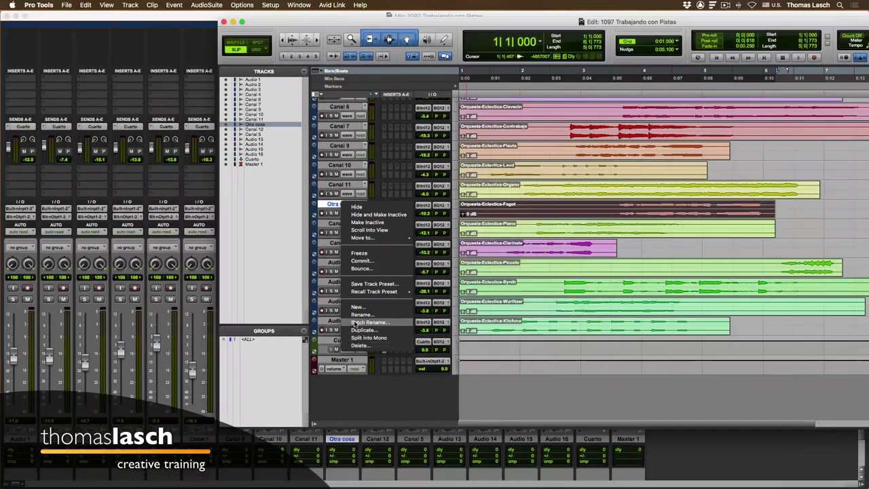
click(333, 216)
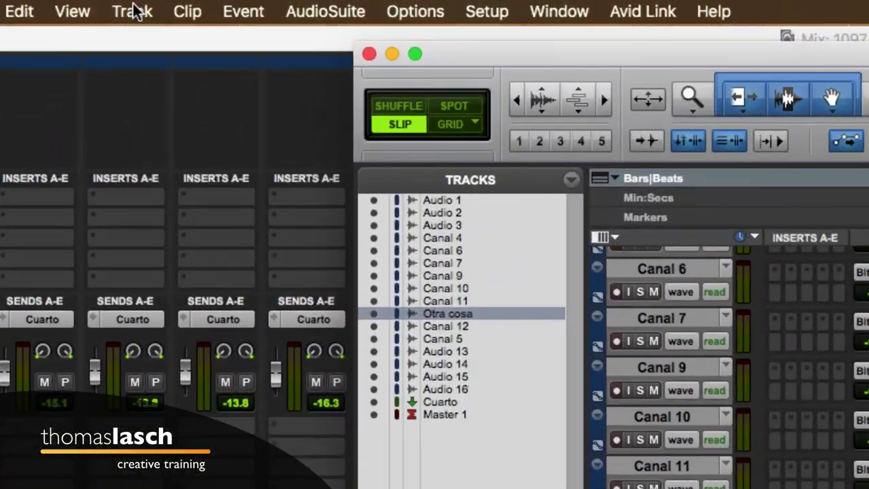
click(131, 5)
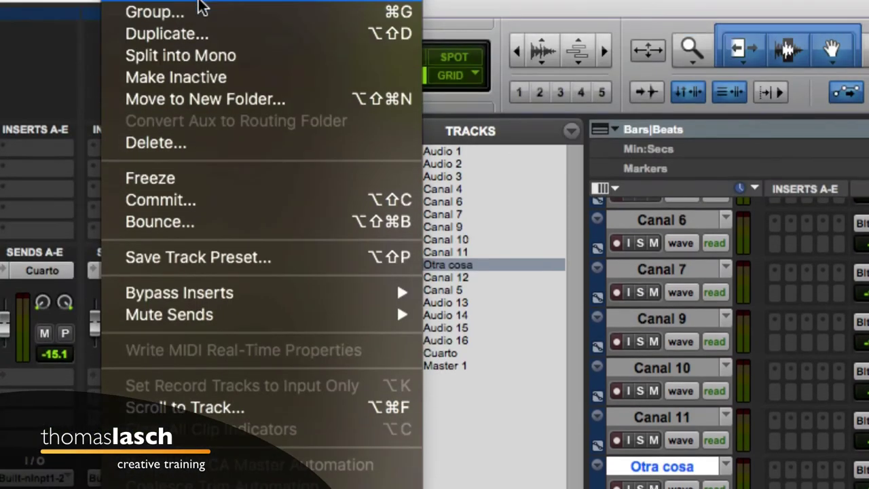
mouse_move(187, 7)
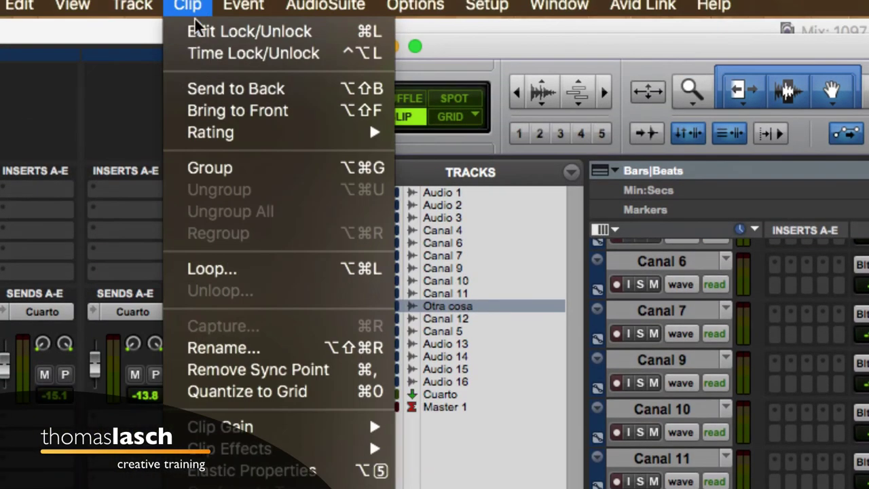
mouse_move(132, 6)
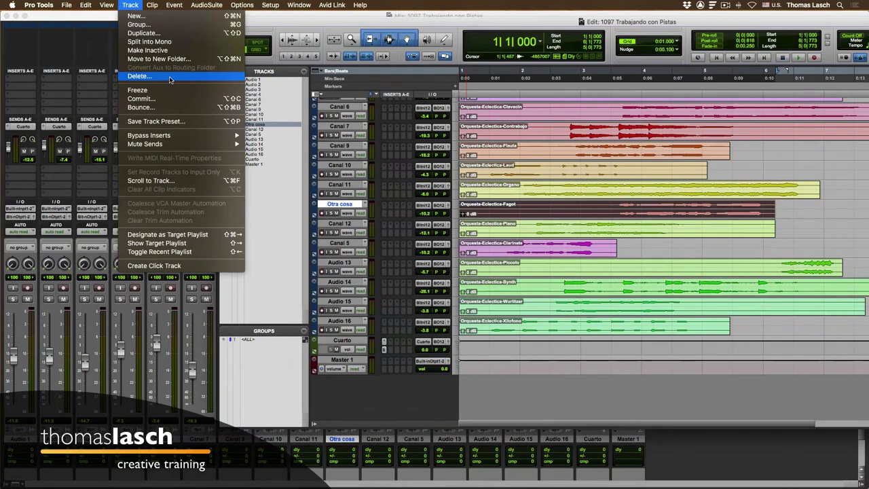
click(169, 77)
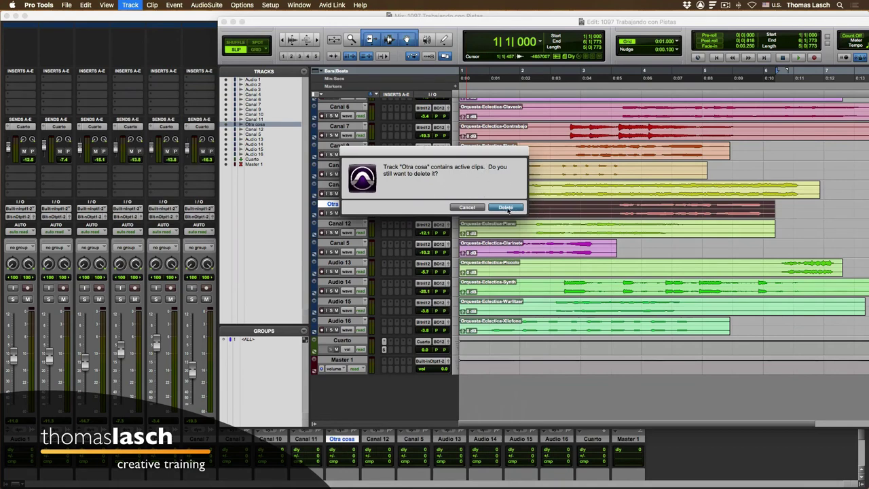
click(506, 208)
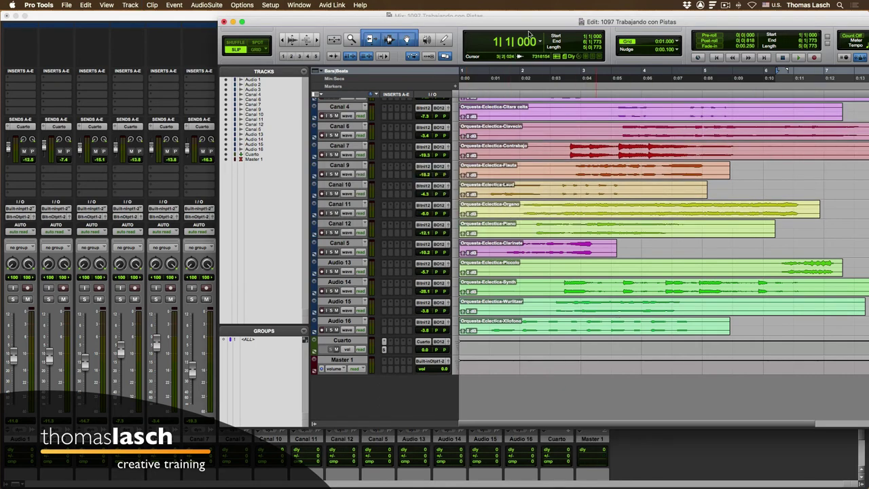
Reposition the Edit window over the Mix window and select the tracks from Canal 6 through Audio 13 together
drag(528, 22, 446, 24)
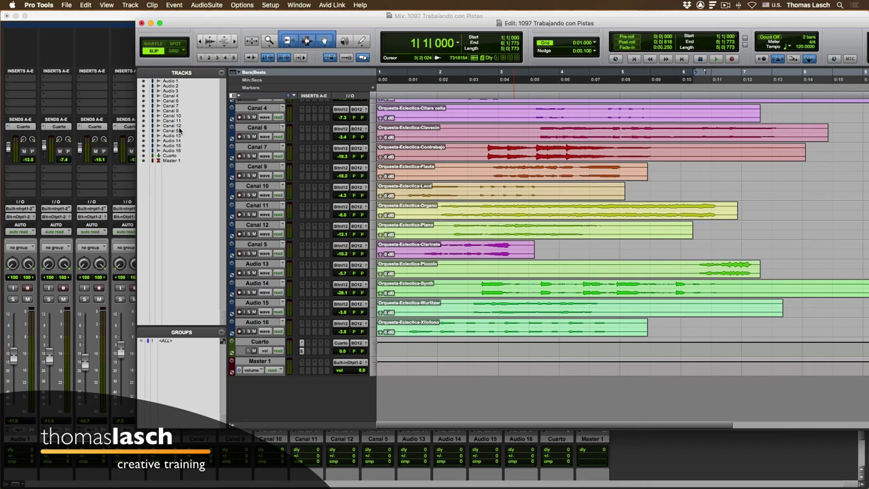
click(267, 131)
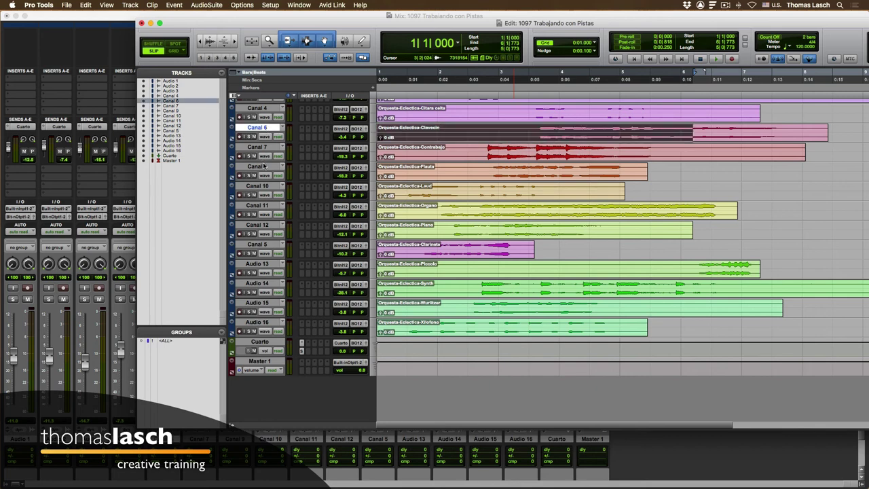
drag(264, 166, 264, 265)
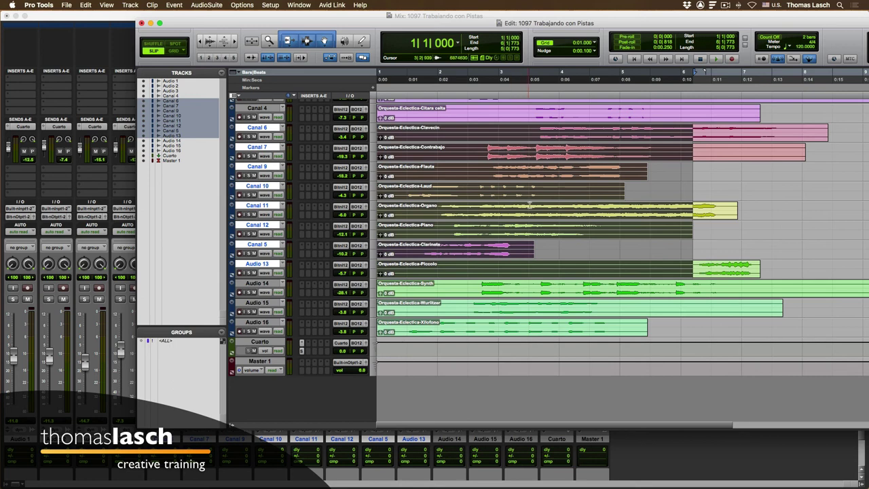
Reduce the track selection to Canal 9 only, and hide the Tracks and Groups lists in the repositioned Edit window
click(493, 205)
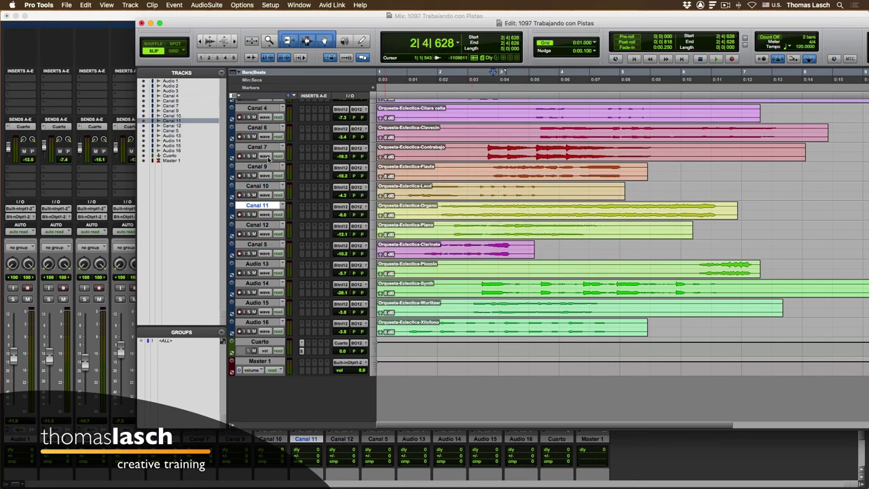
mouse_move(265, 167)
mouse_down()
mouse_move(263, 179)
mouse_move(265, 172)
mouse_up()
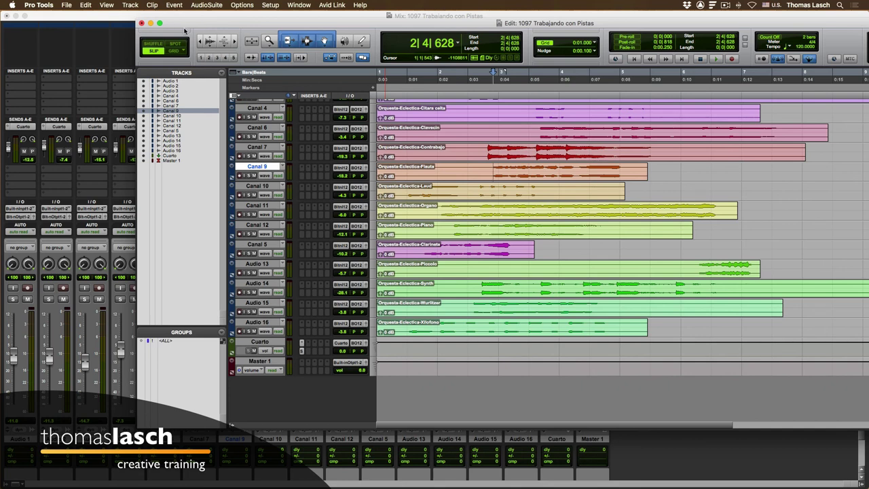
drag(188, 27, 163, 27)
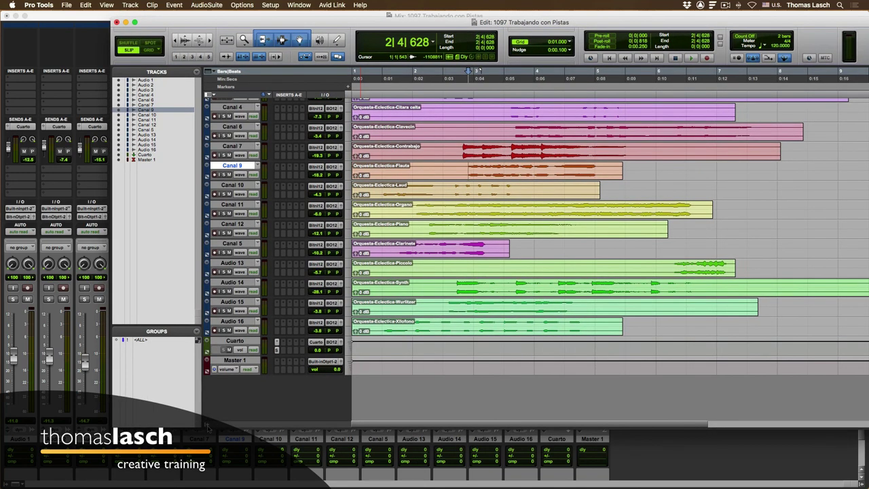
click(207, 426)
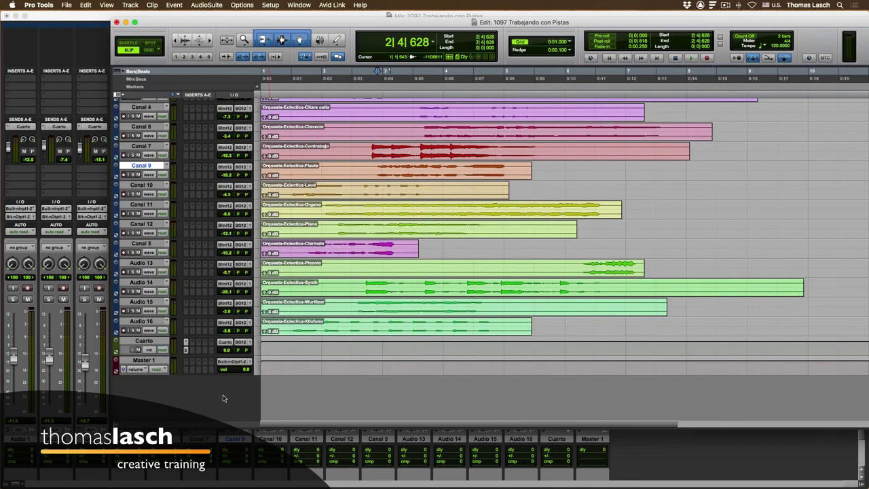